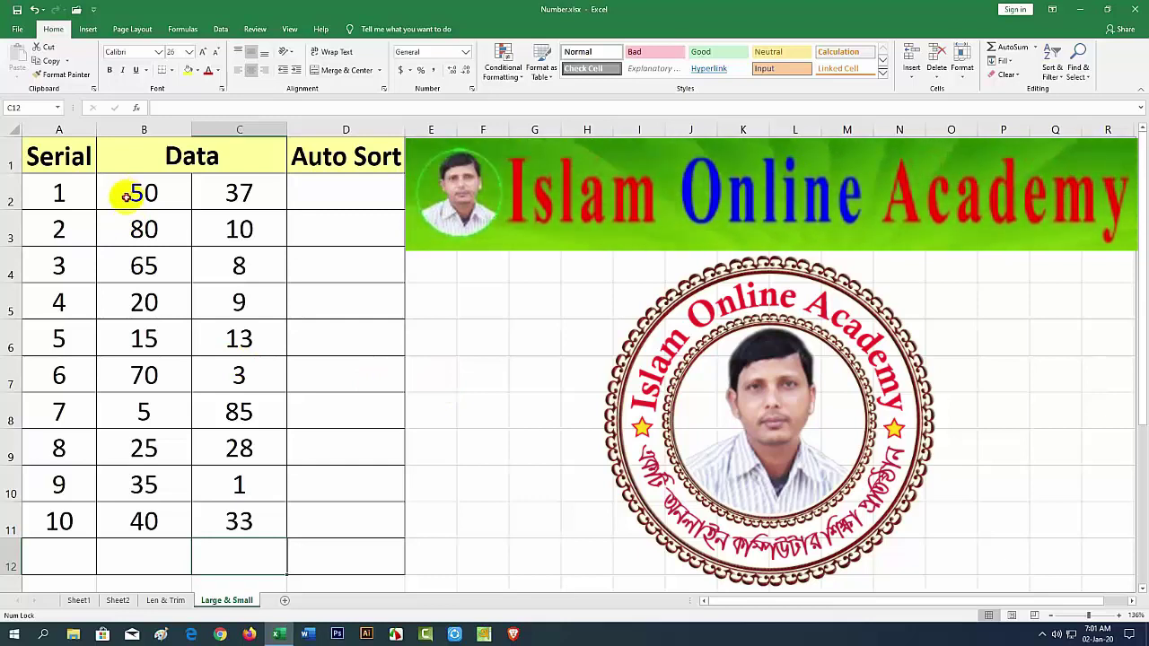
Review the column B Data values, noting 5, 15 and 20, and select cell B12
drag(126, 193, 145, 503)
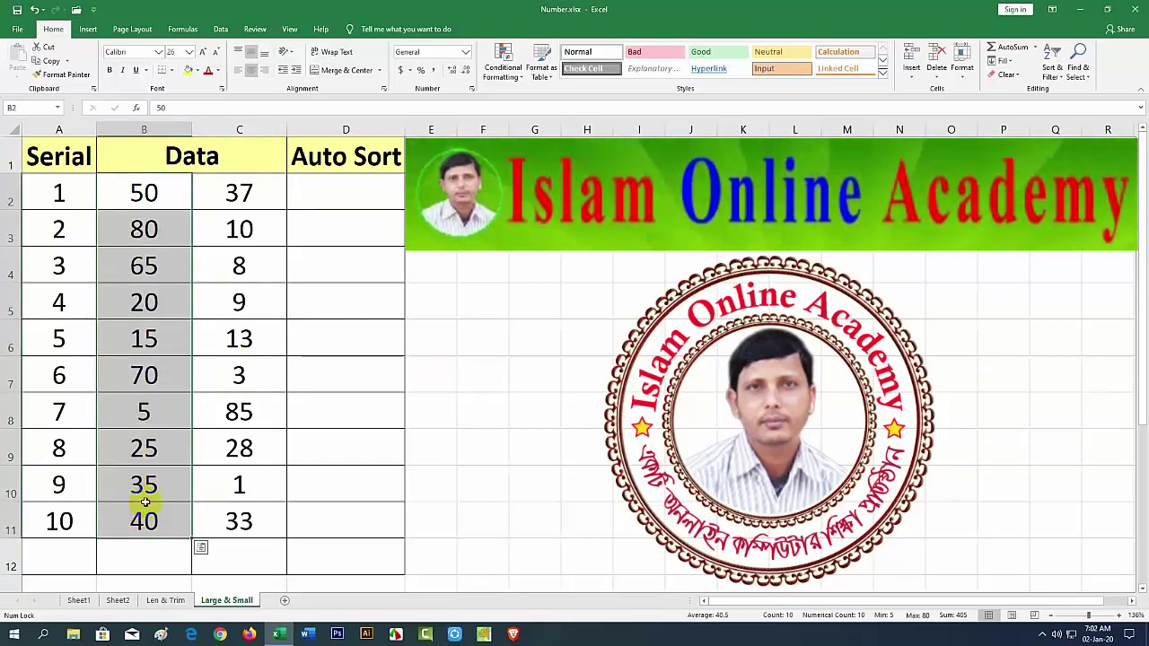
click(143, 557)
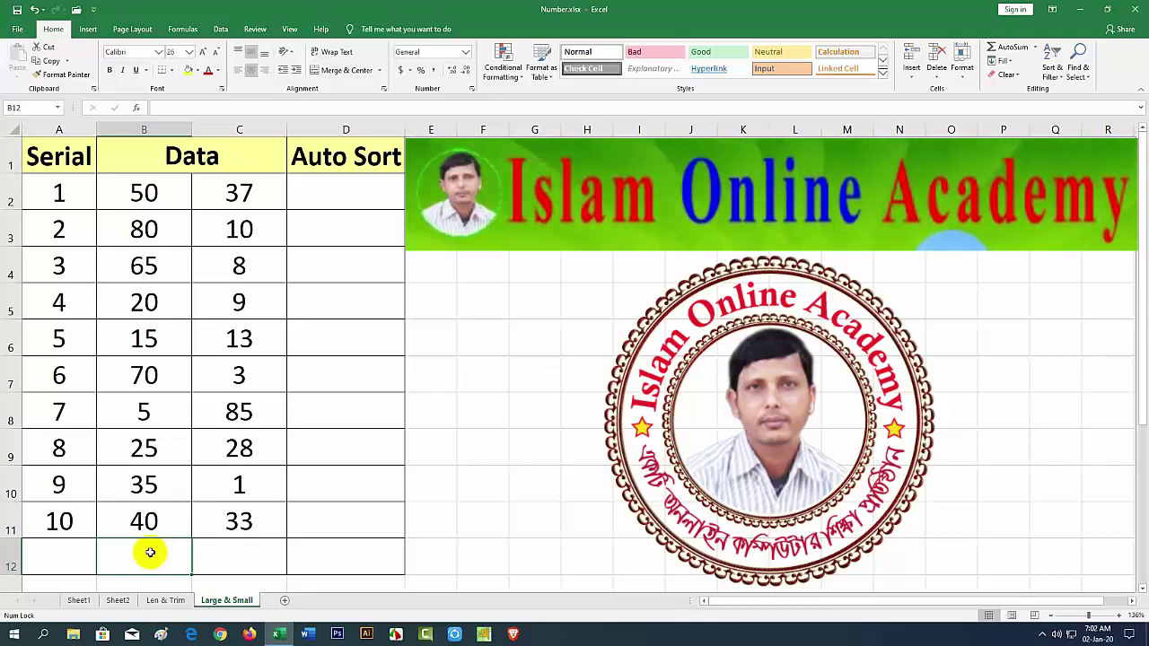
drag(113, 192, 149, 512)
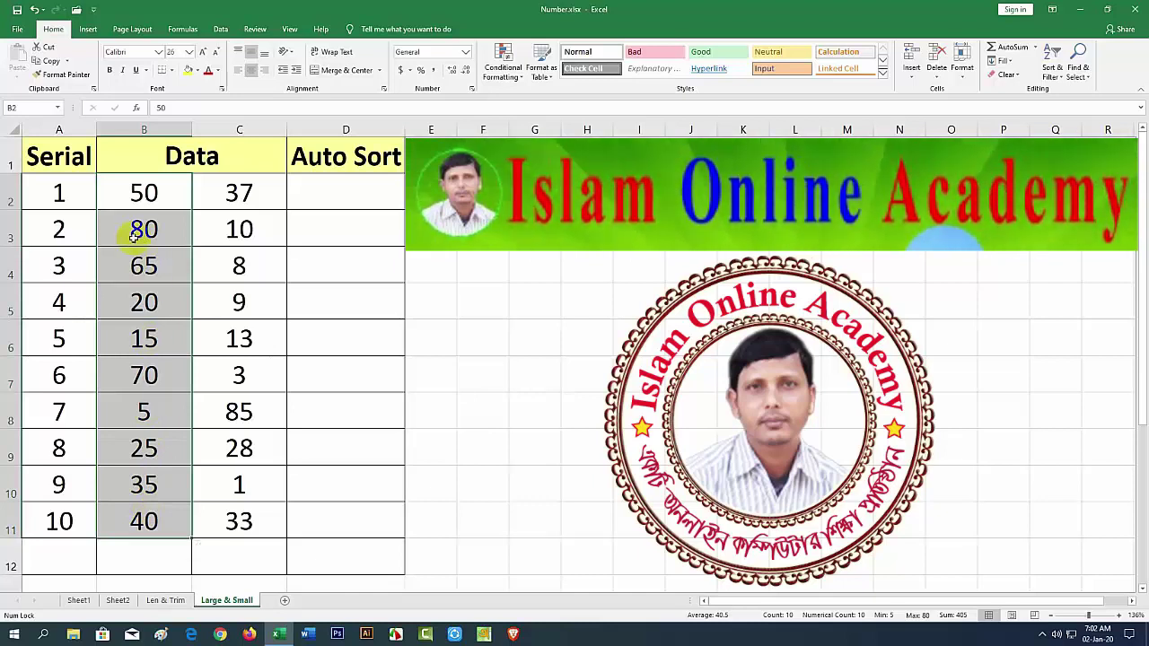
click(162, 417)
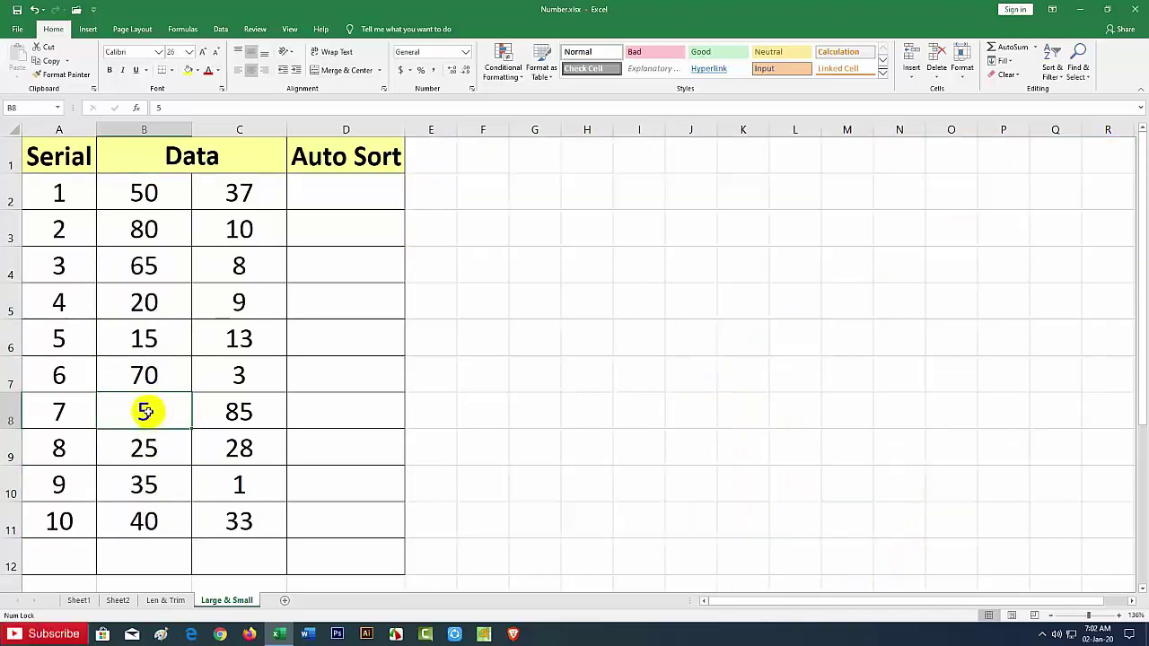
click(155, 344)
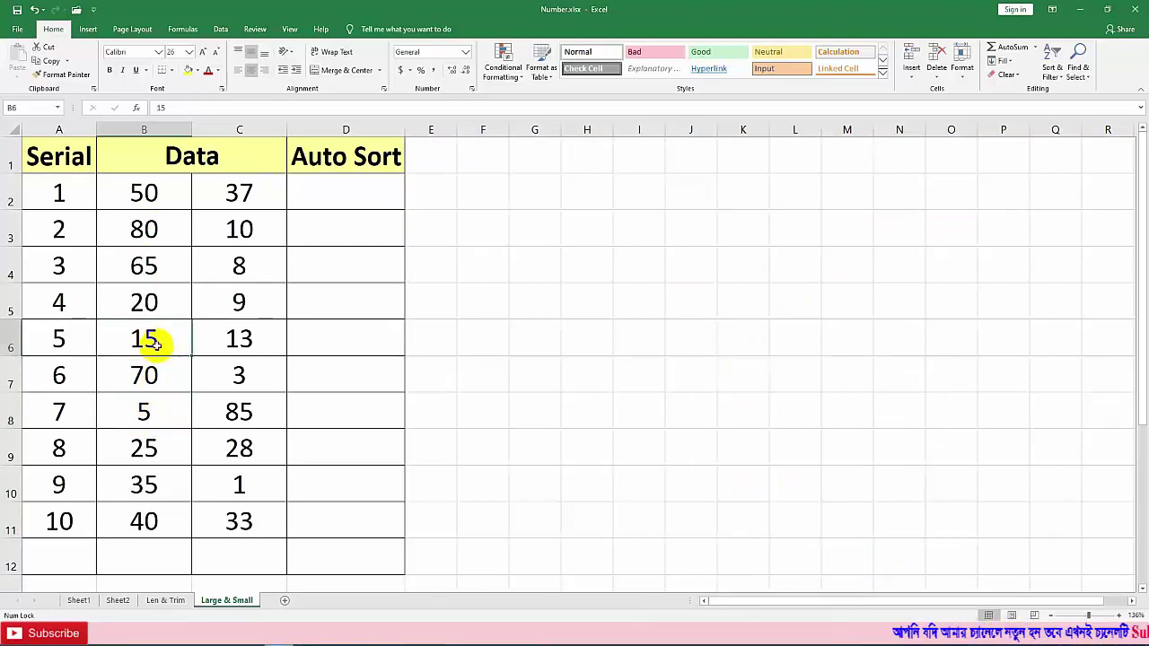
click(155, 304)
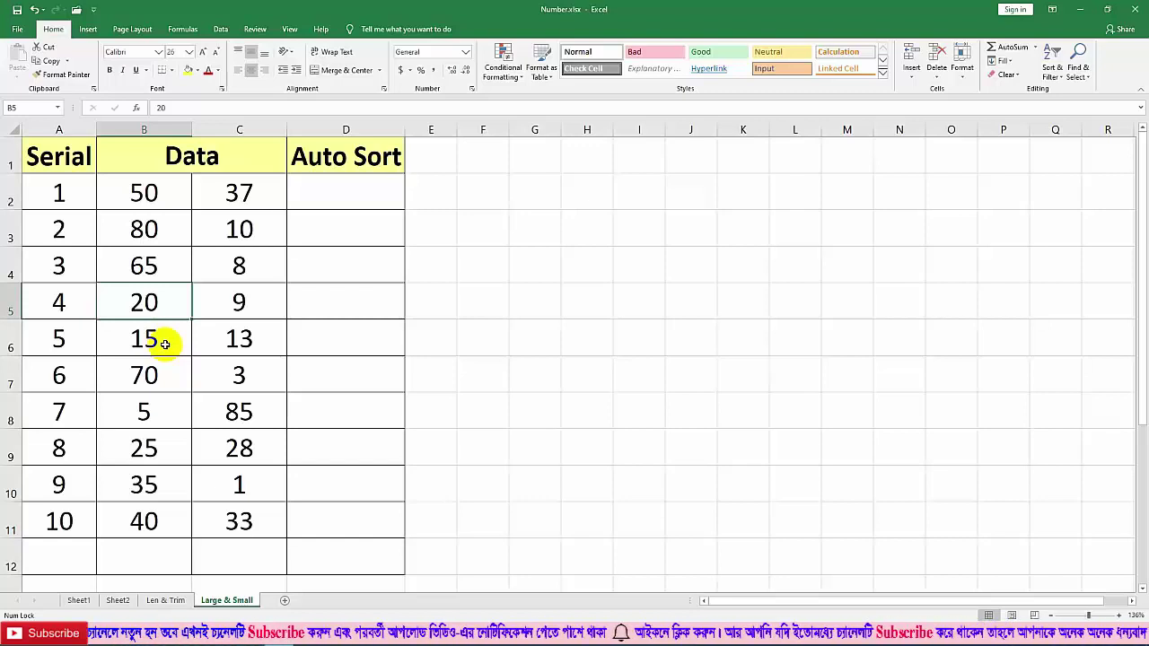
mouse_move(119, 191)
mouse_down()
mouse_move(110, 424)
mouse_move(135, 530)
mouse_up()
click(138, 560)
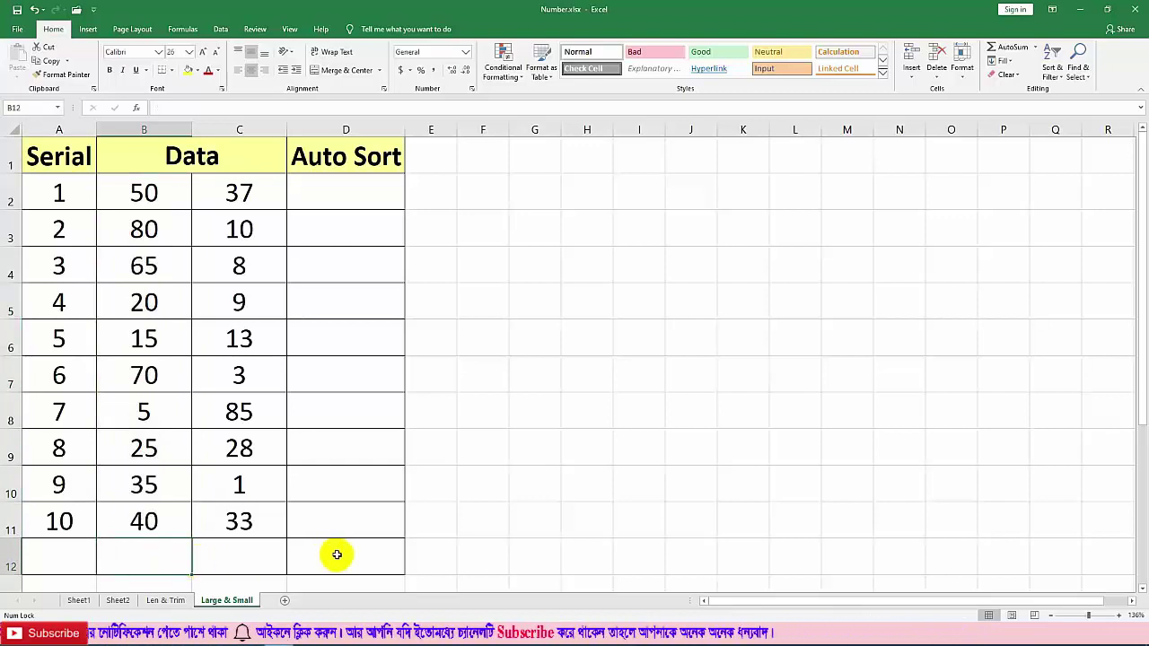
Enter =SMALL(B2:B11,2) in B12 so it returns 15
text(=)
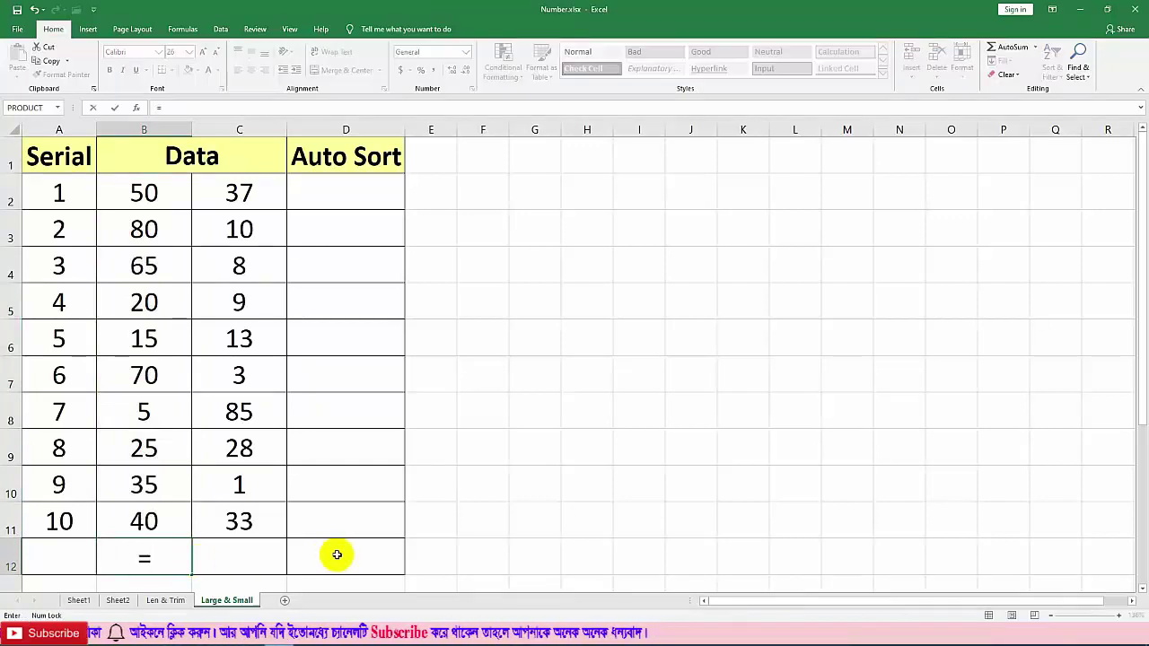
text(sm)
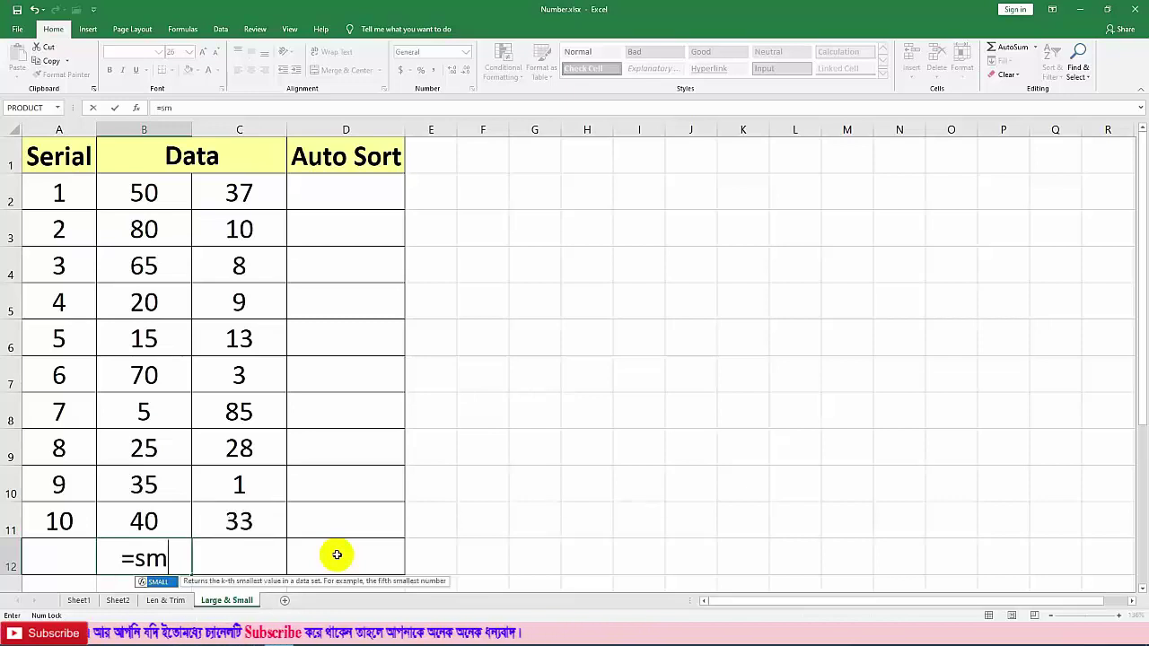
key(Tab)
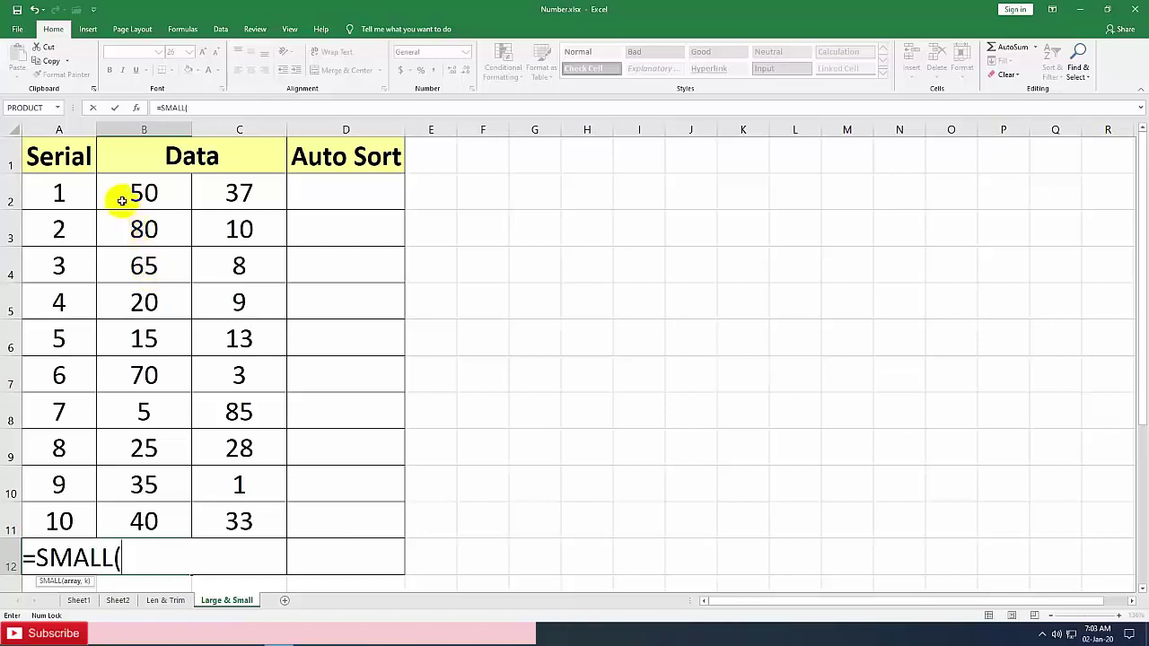
drag(117, 192, 123, 513)
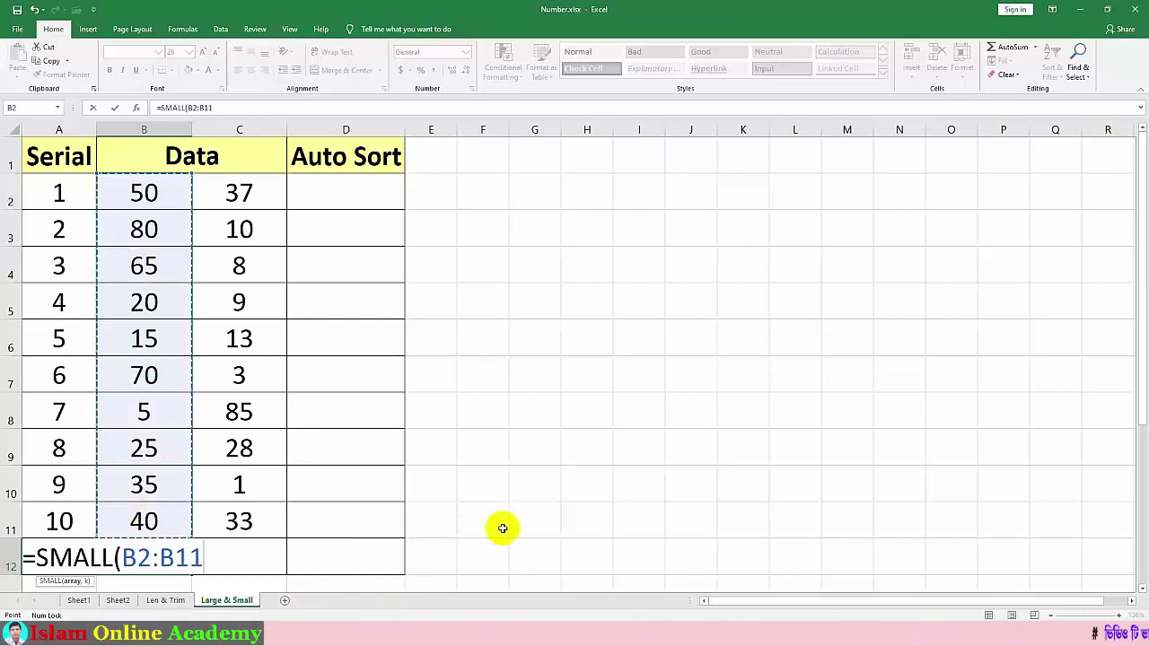
text(,)
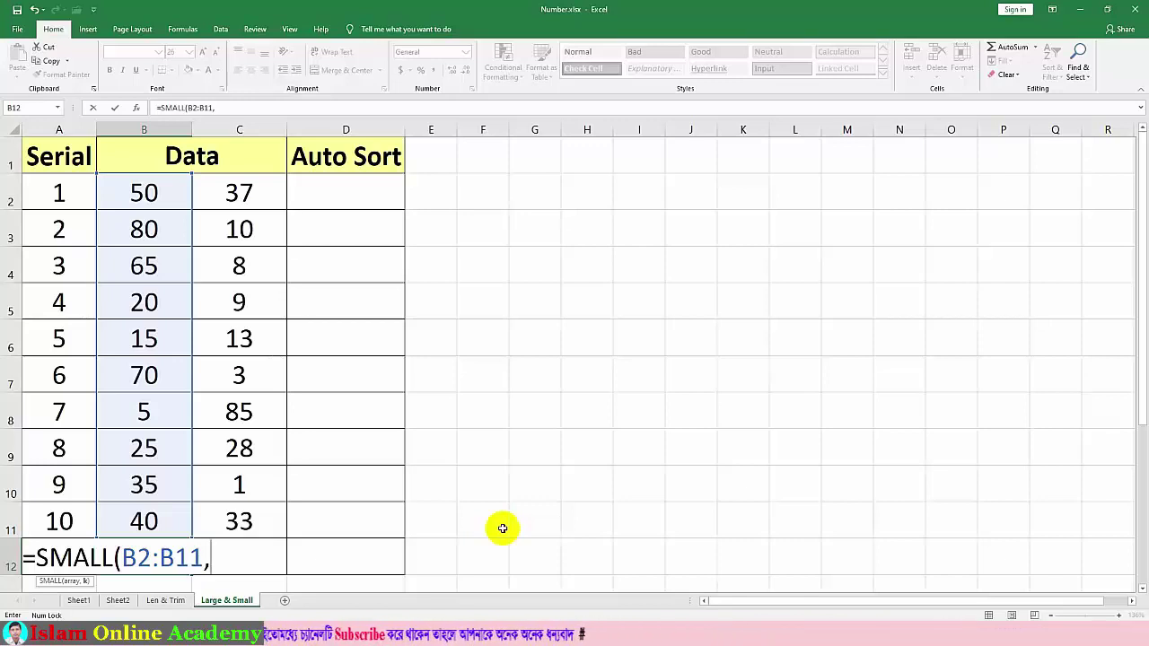
text(2)
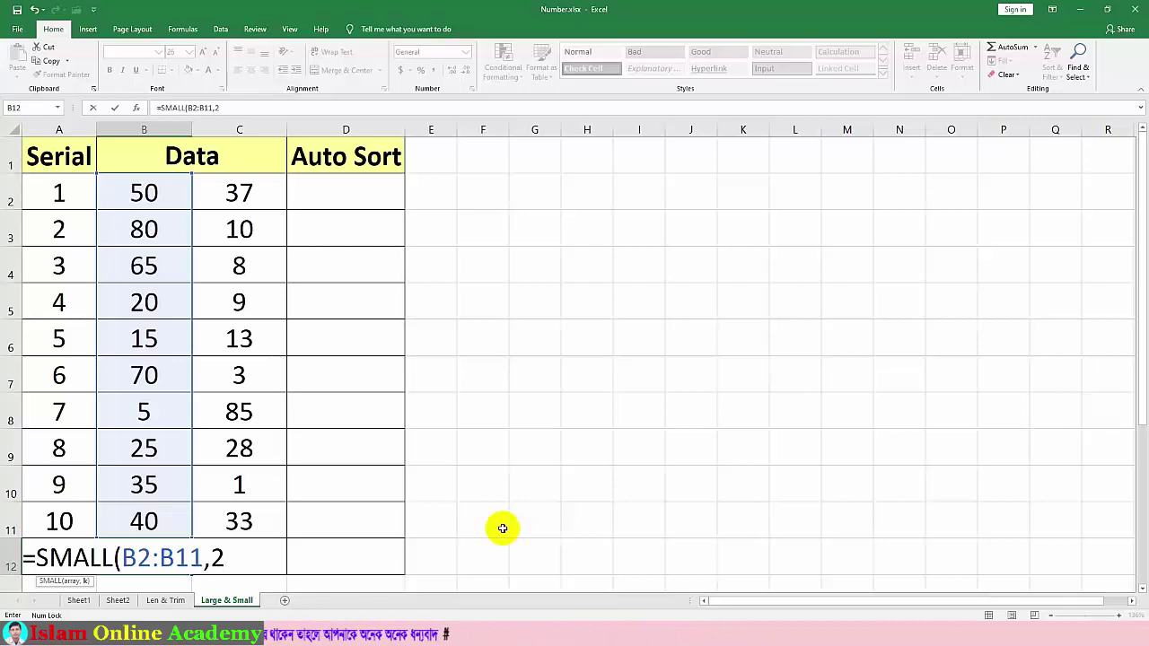
text())
key(Return)
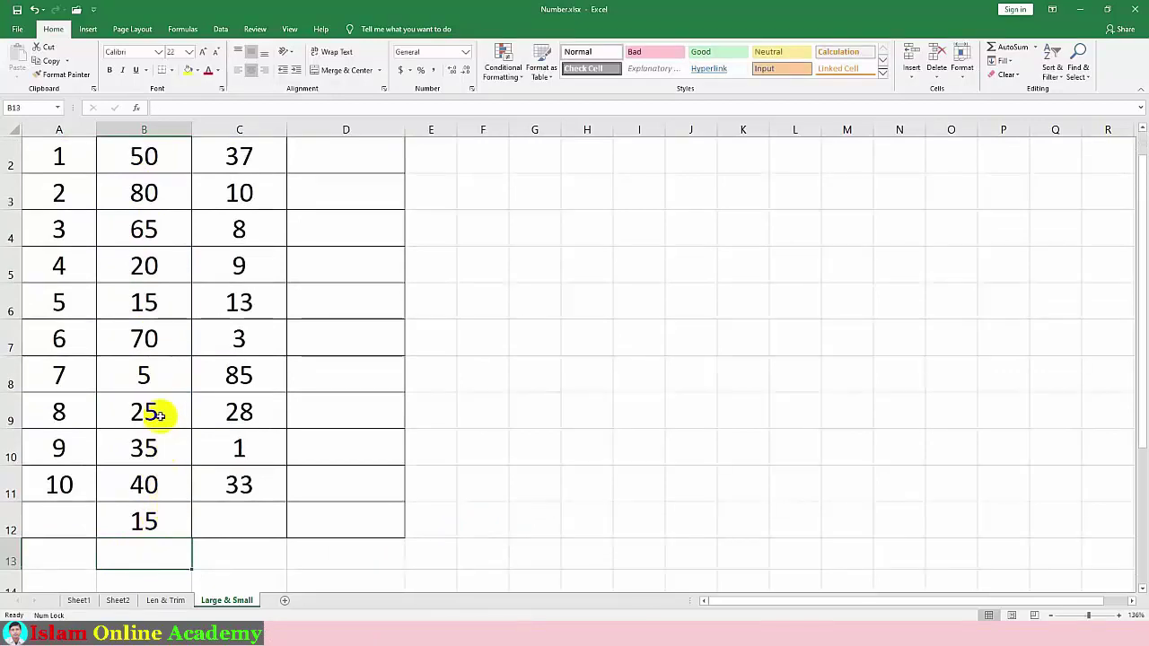
Change B12's k value from 2 to 3, giving =SMALL(B2:B11,3) = 20
click(146, 302)
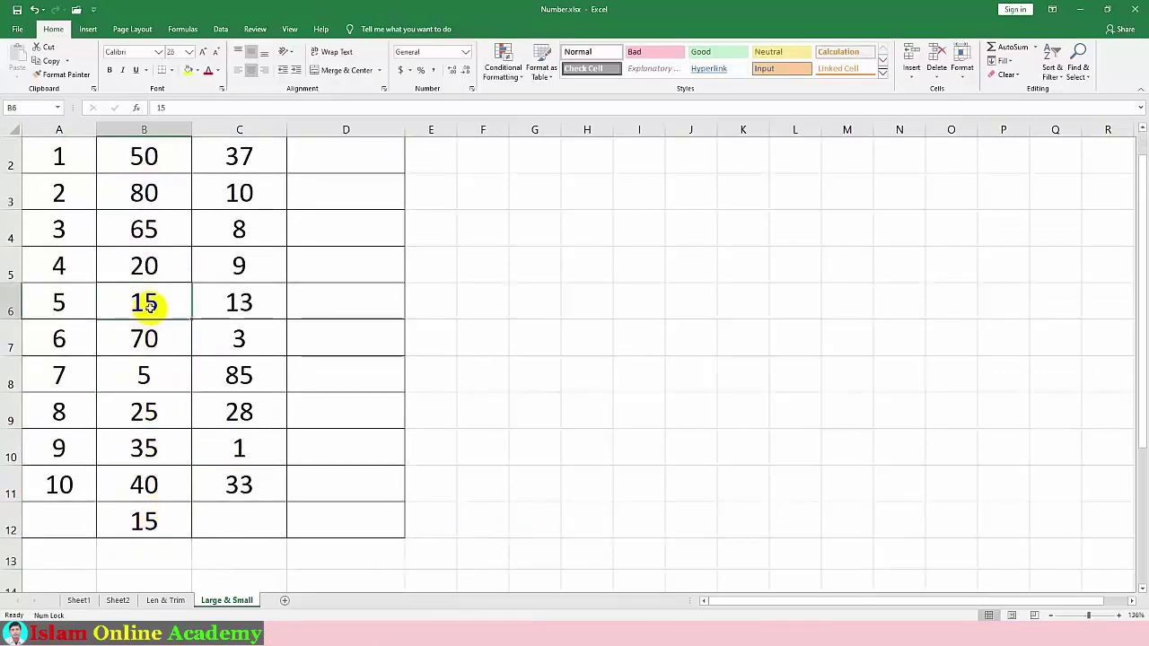
click(146, 374)
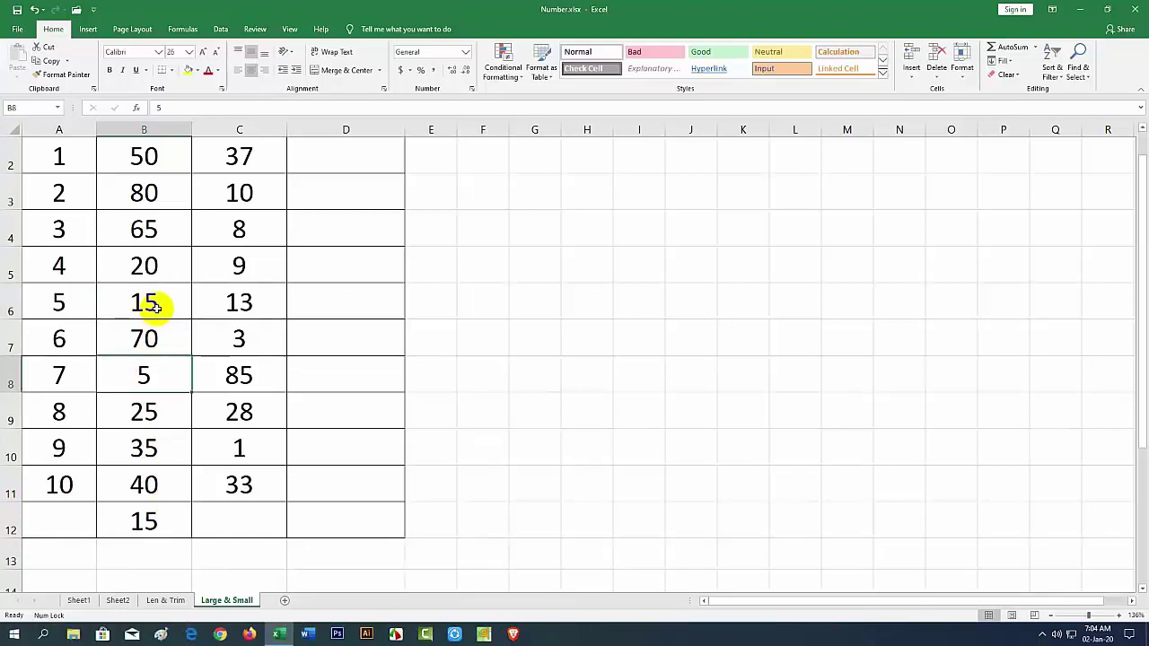
click(159, 519)
double_click(159, 521)
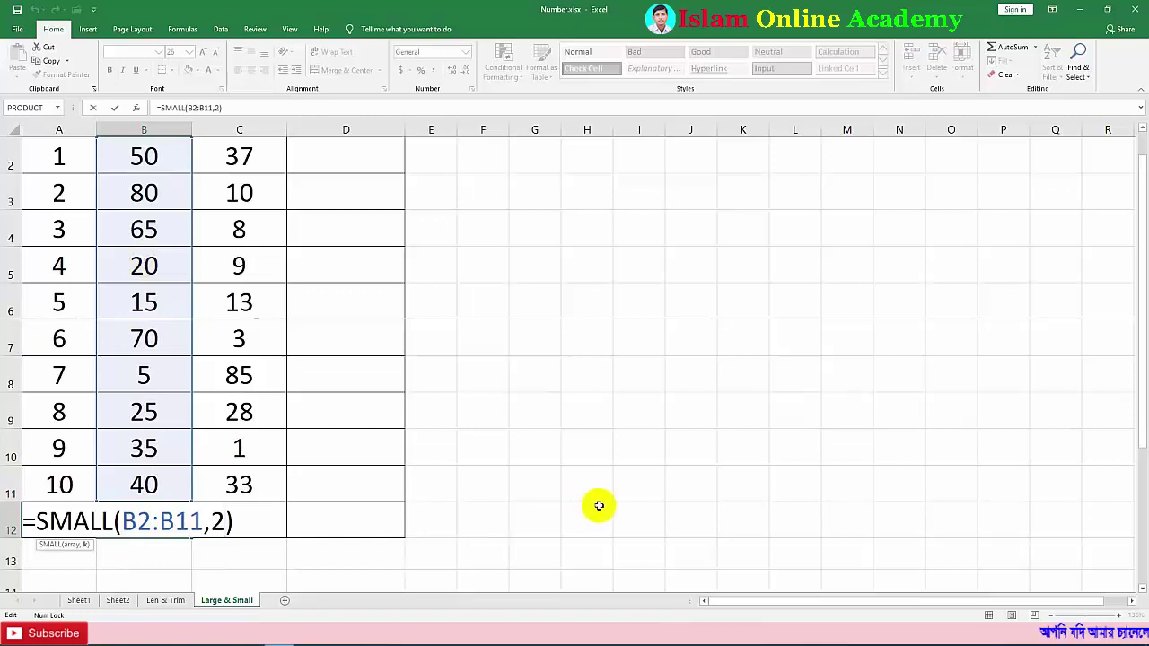
key(BackSpace)
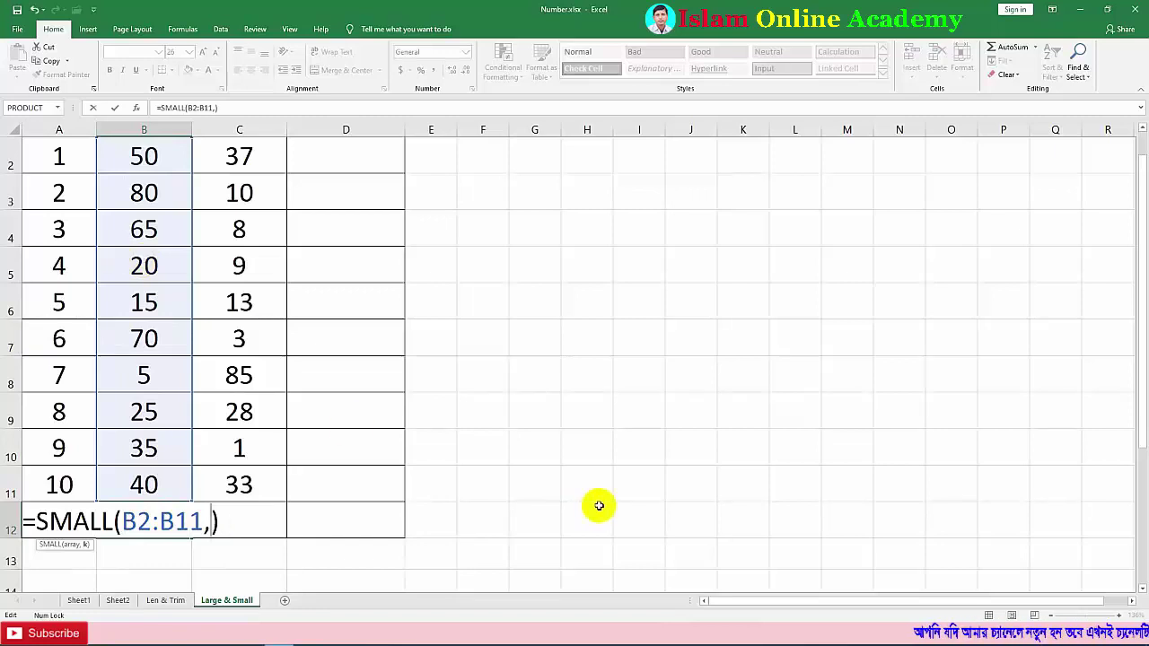
text(3)
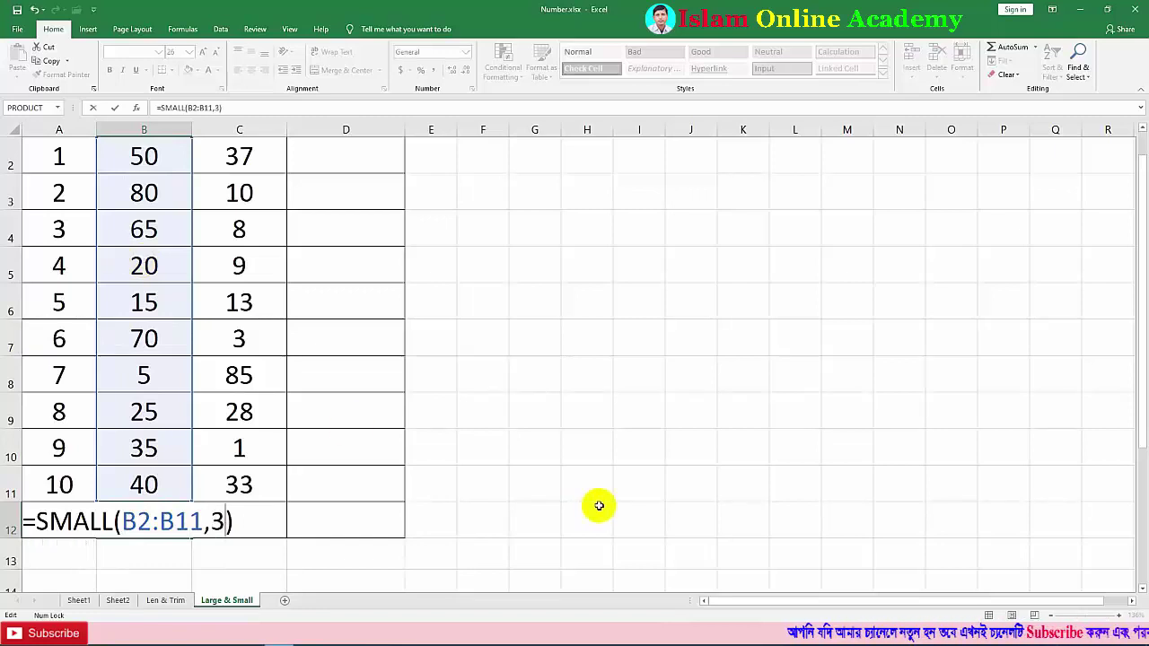
key(Return)
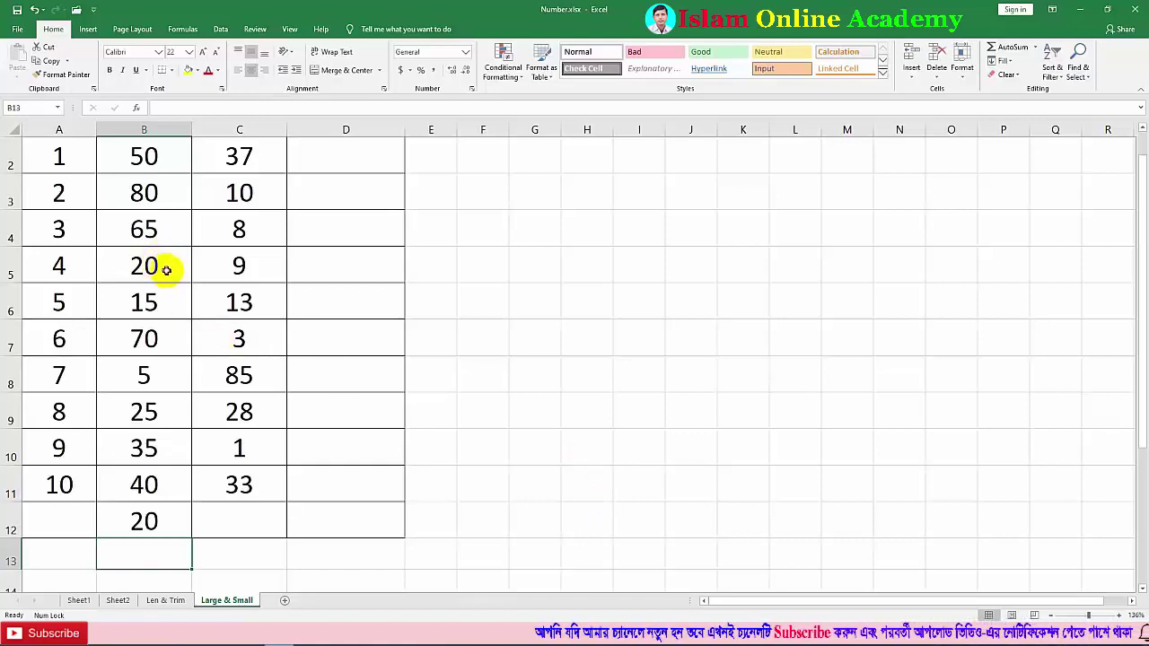
click(167, 270)
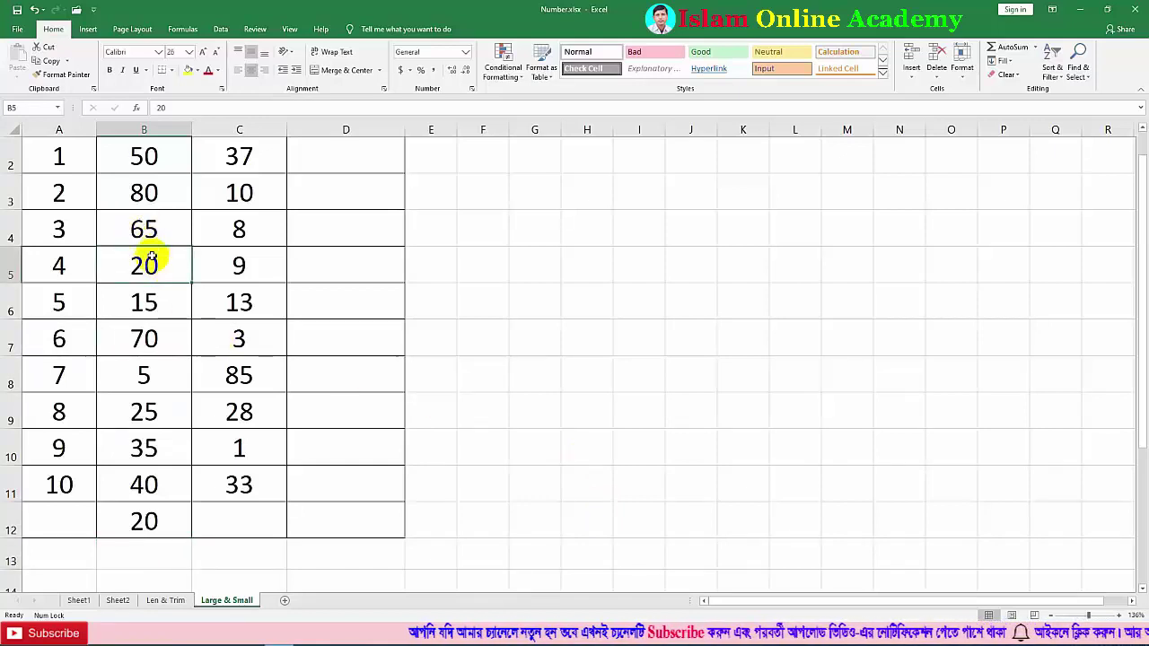
click(239, 520)
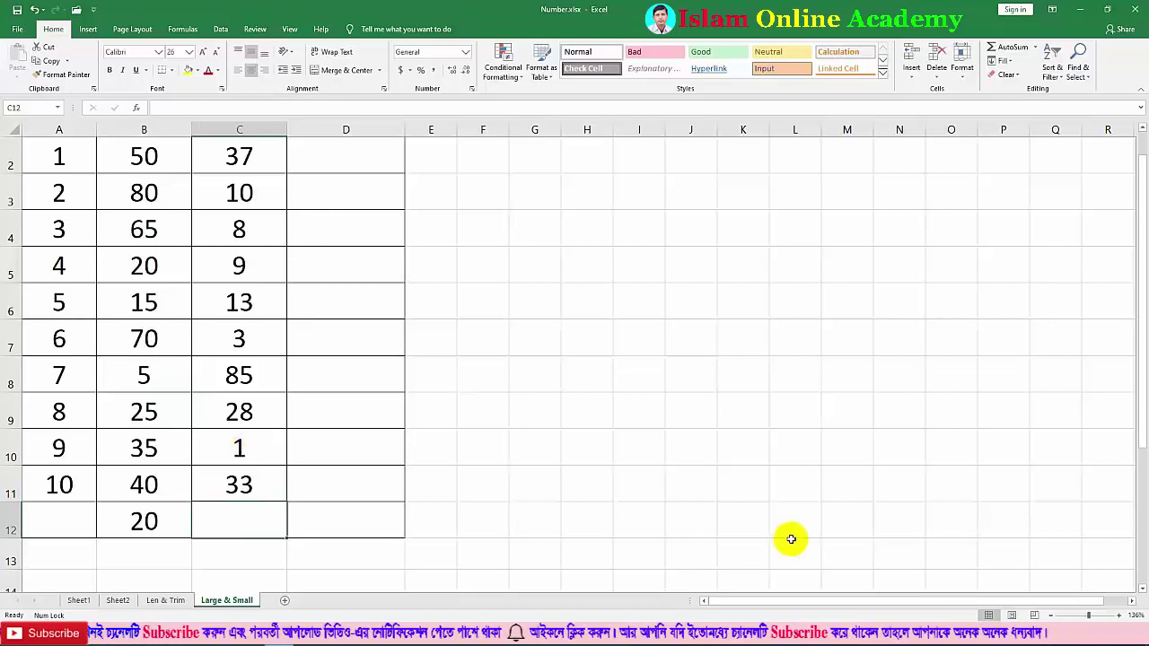
Enter =LARGE(C2:C11,3) in C12, removing a stray parenthesis, so it returns 33
text(=)
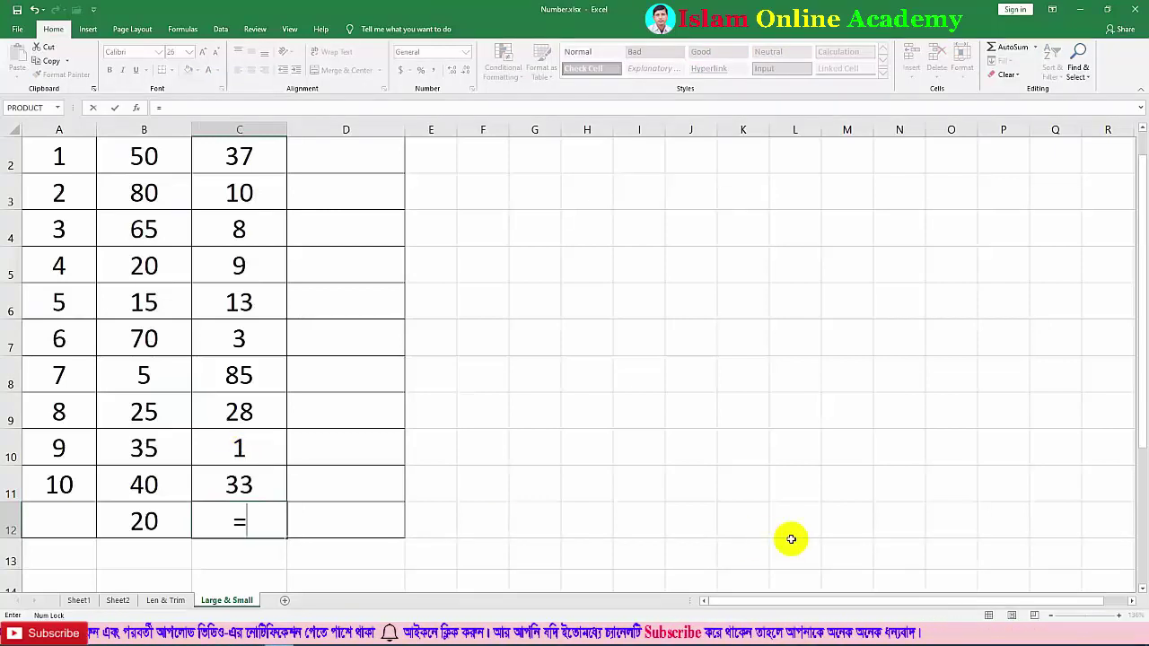
text(la)
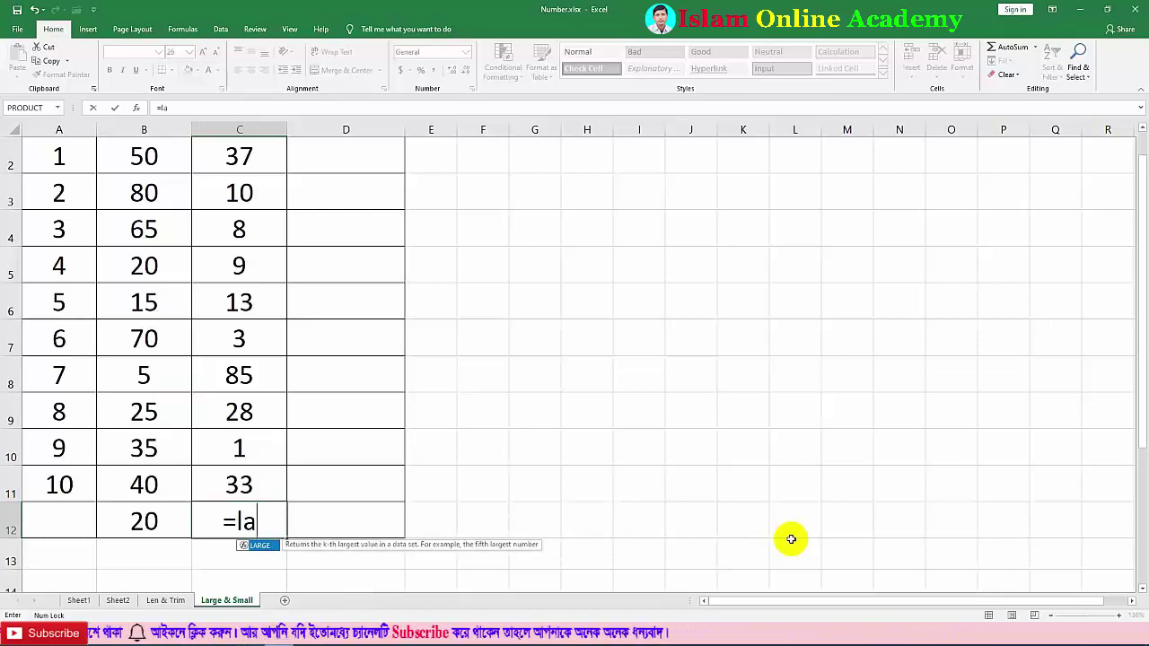
key(Tab)
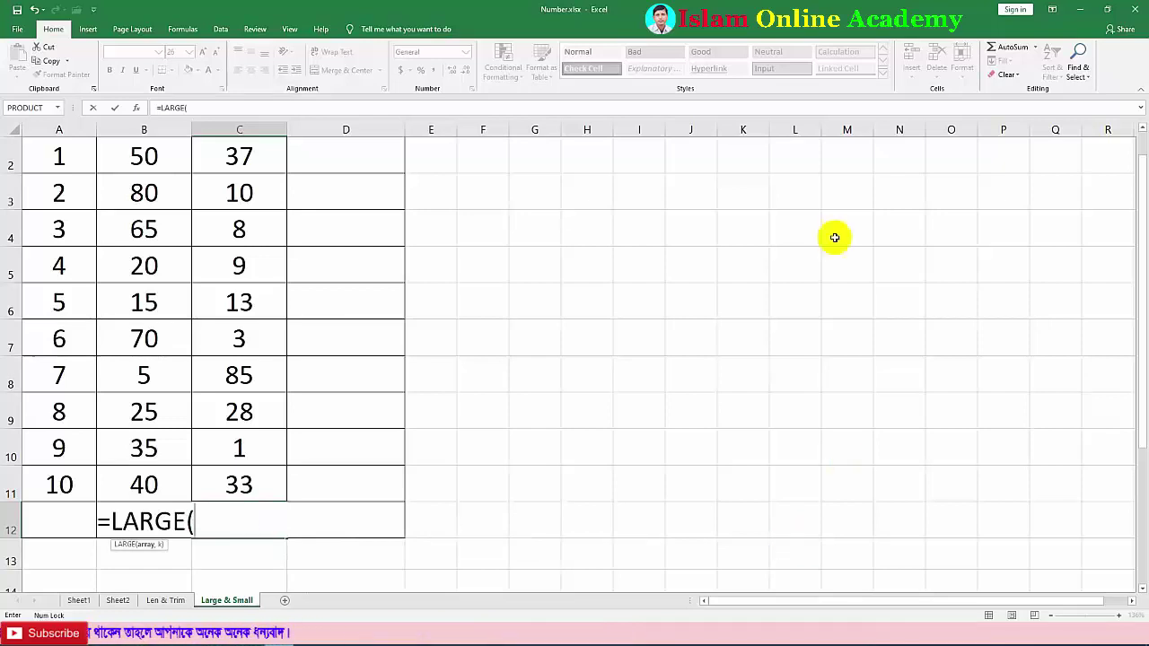
drag(213, 158, 232, 464)
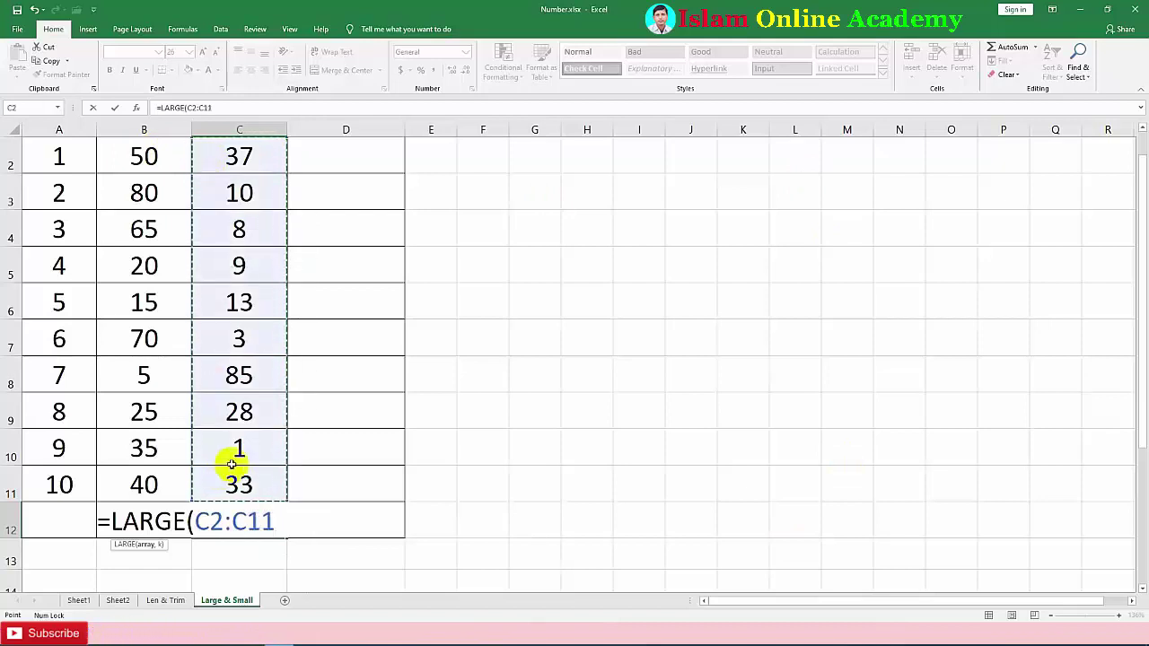
text(,)
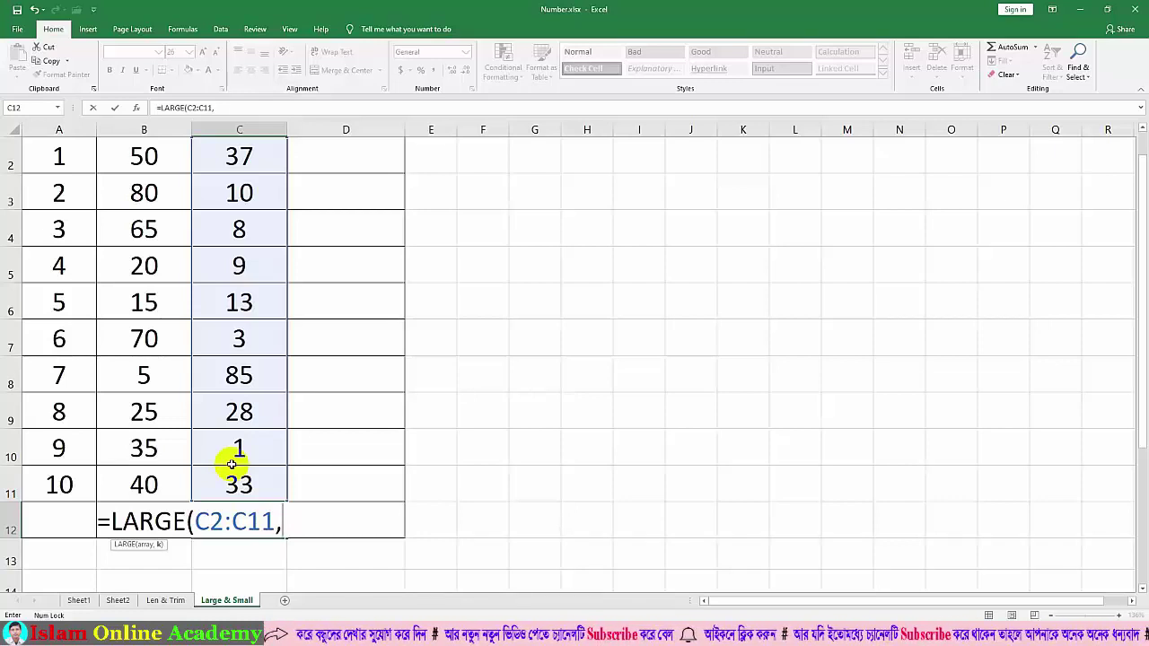
text(3)
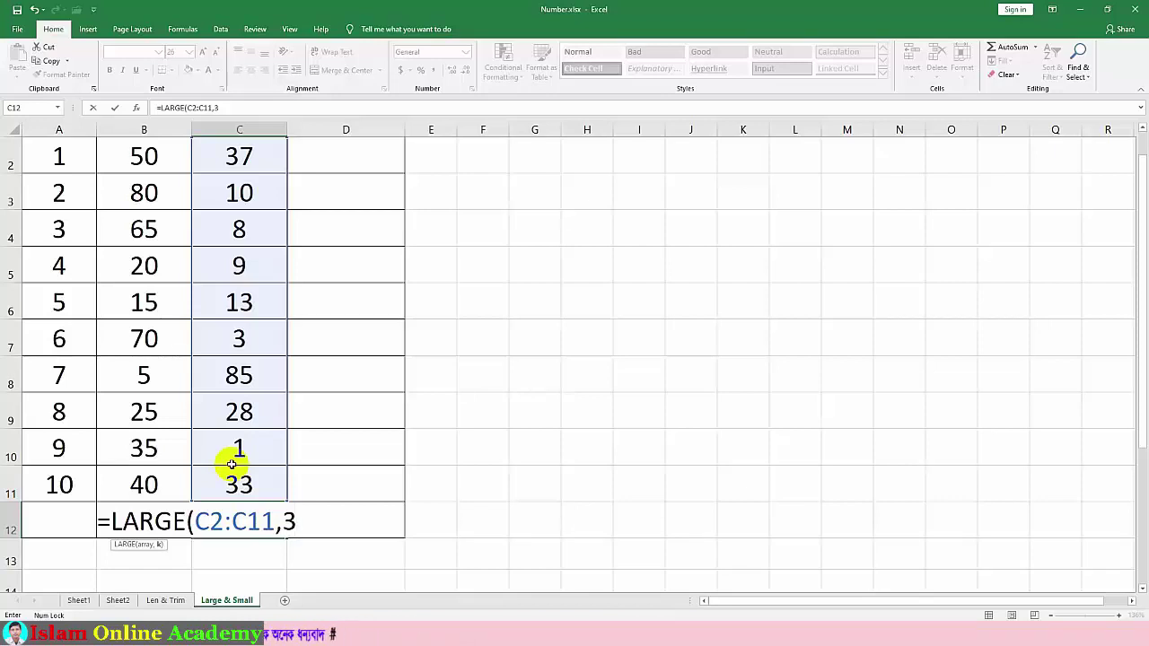
text(()
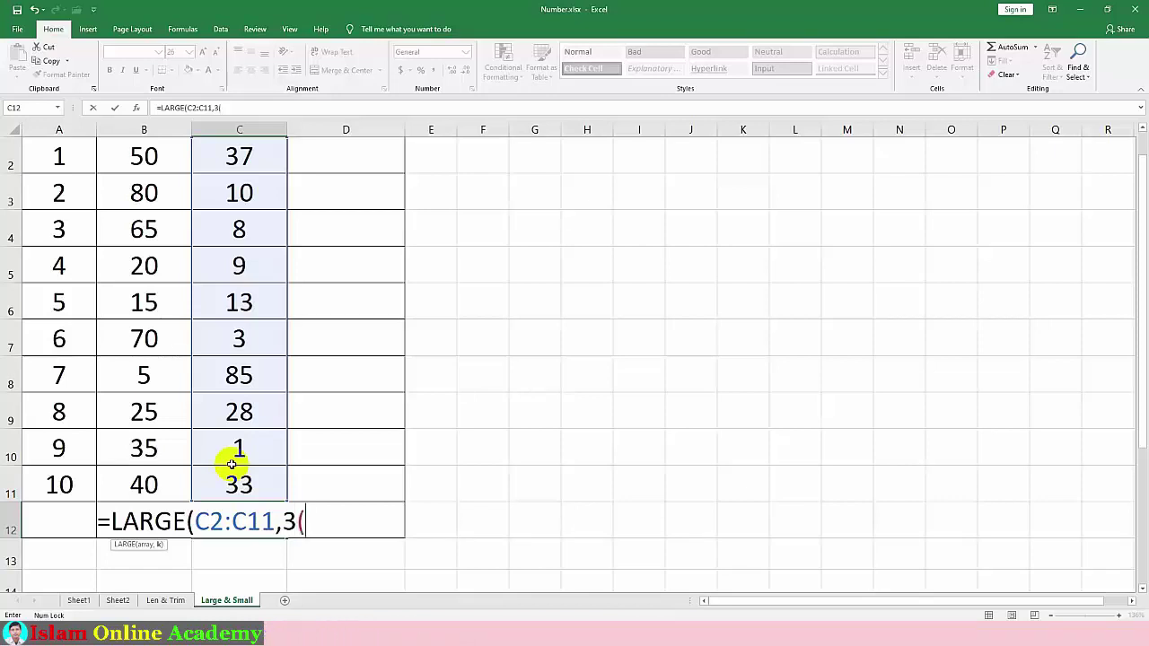
key(BackSpace)
text())
key(Return)
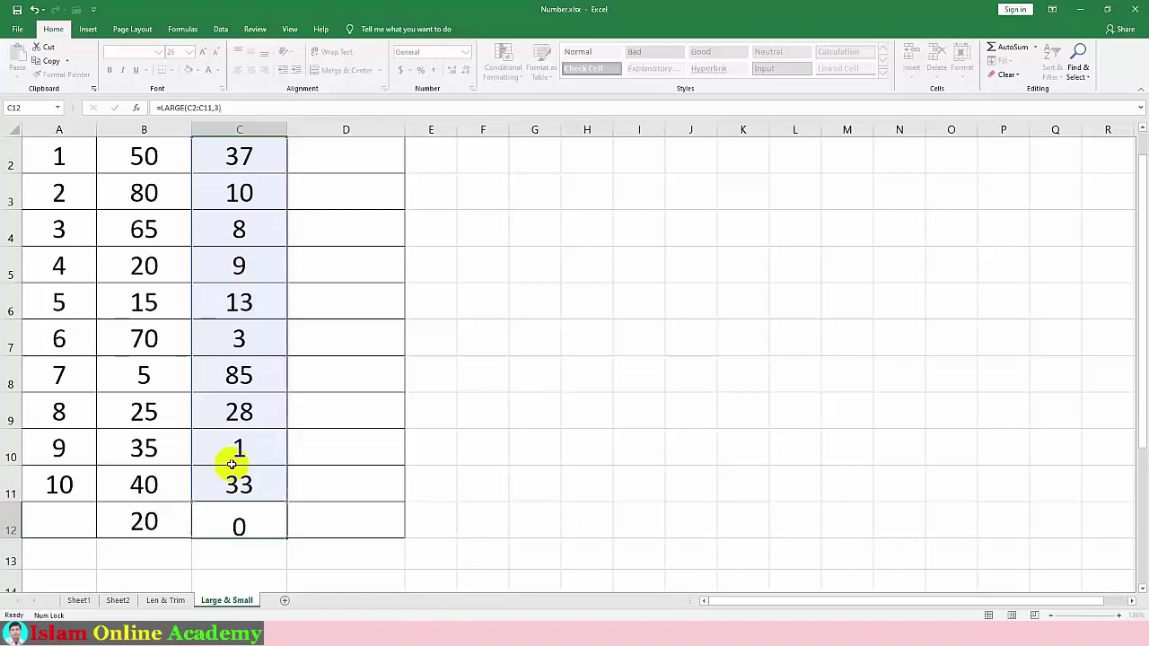
Check column C values 85, 37 and 33, then select and clear B12:C12
click(252, 519)
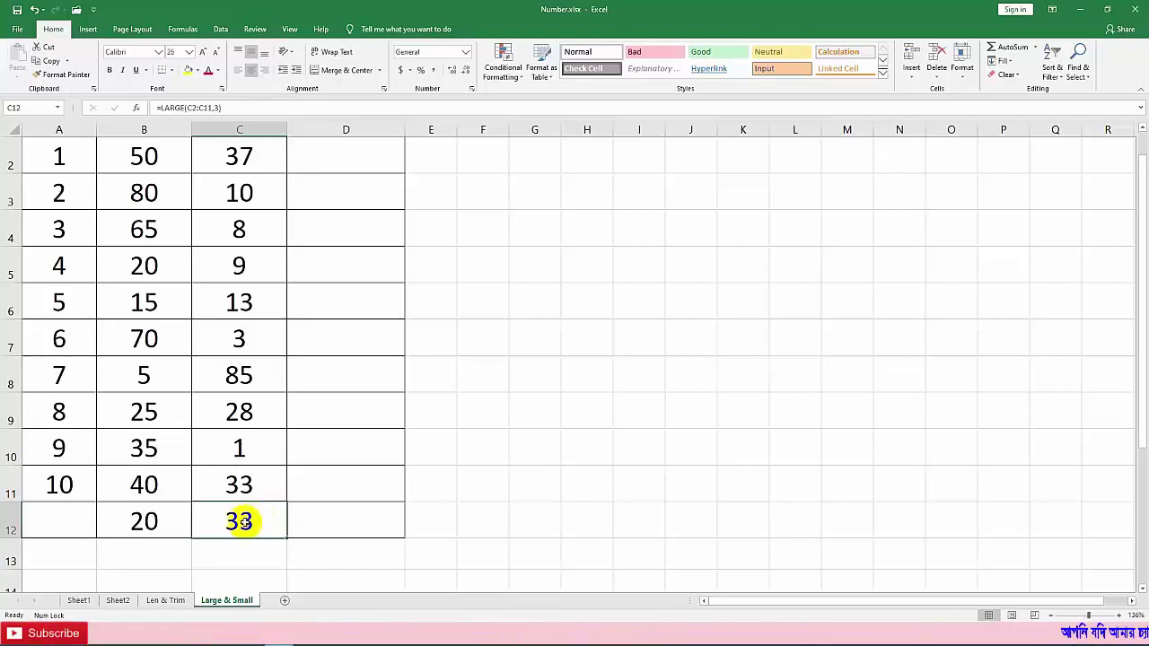
scroll(241, 522, up, 1)
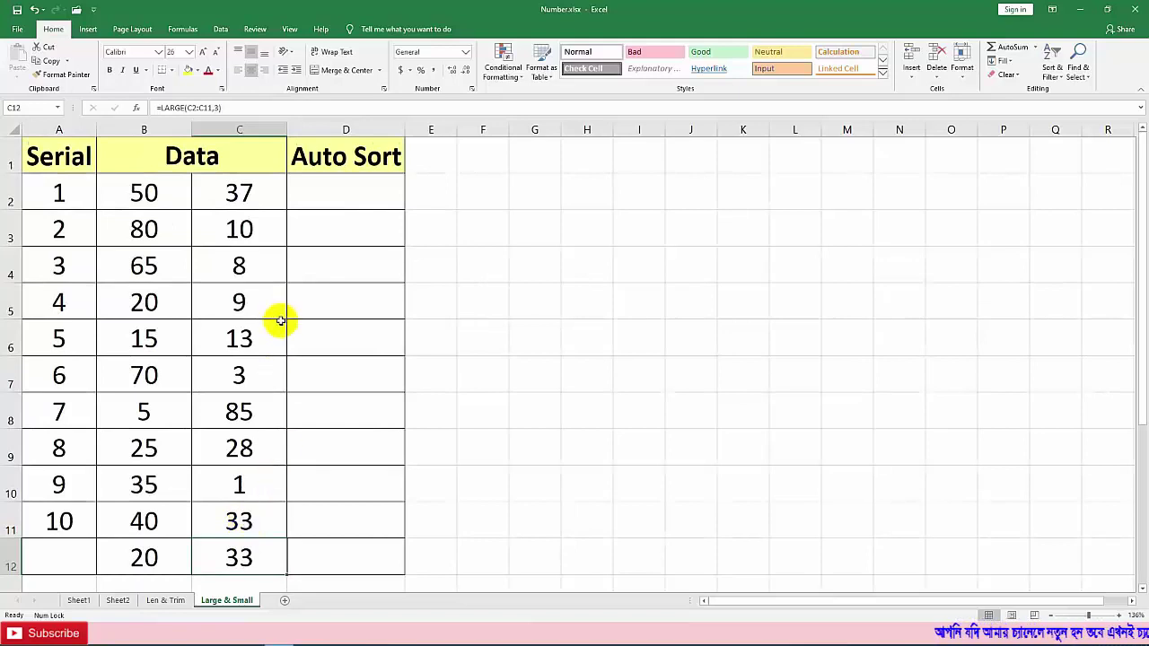
click(265, 414)
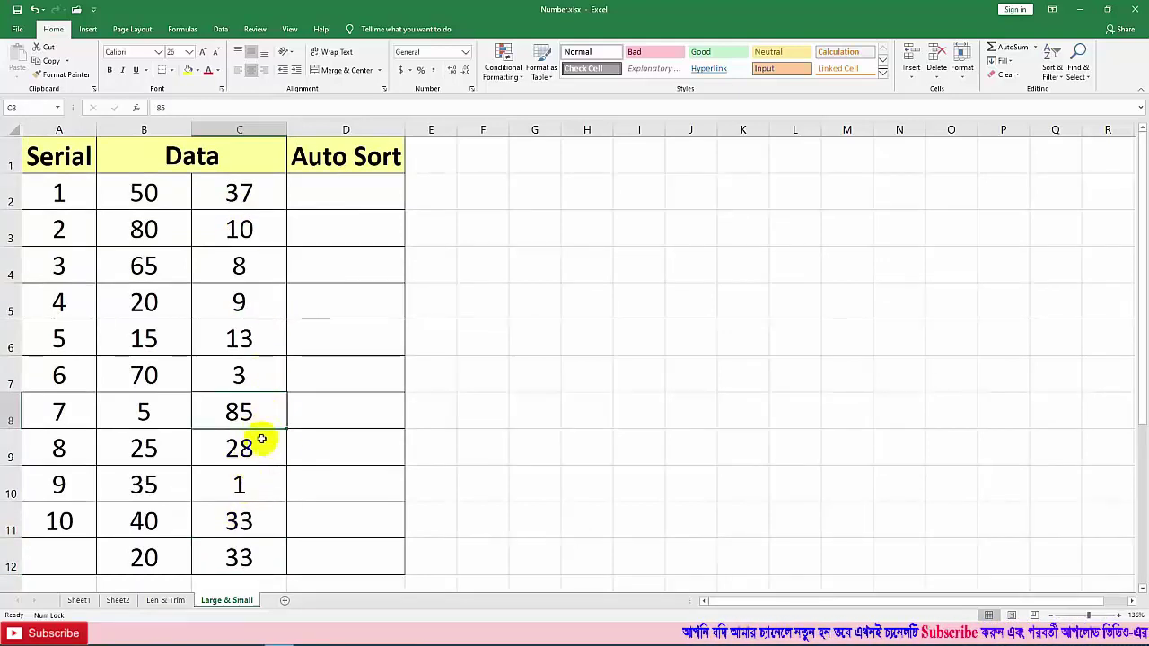
click(258, 192)
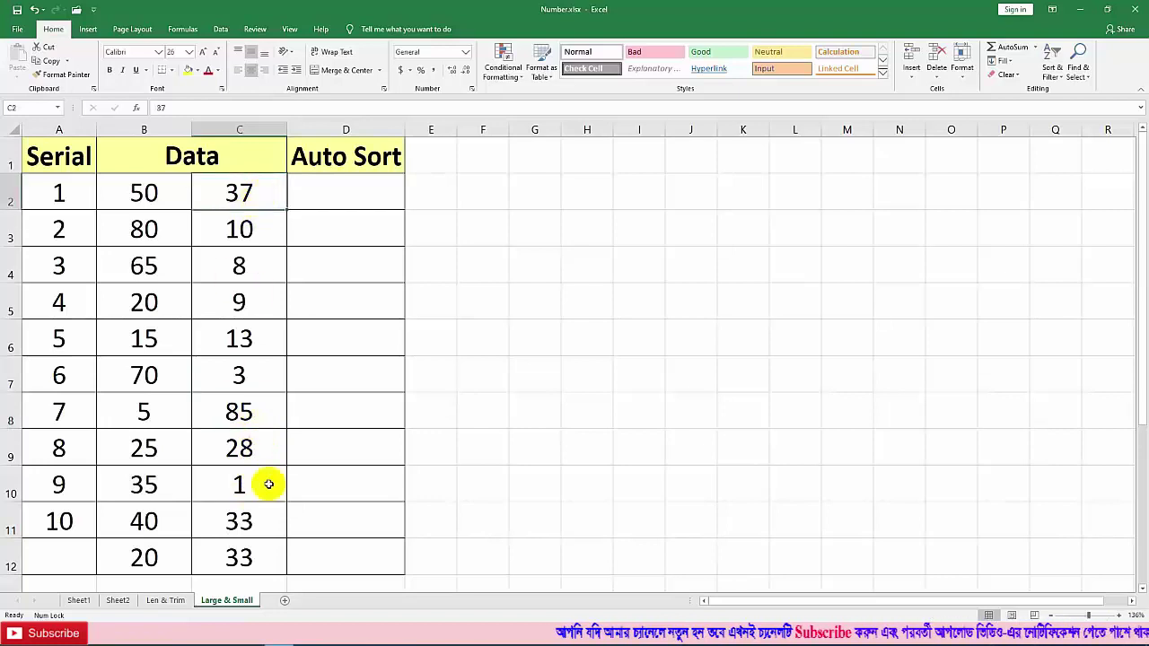
click(252, 528)
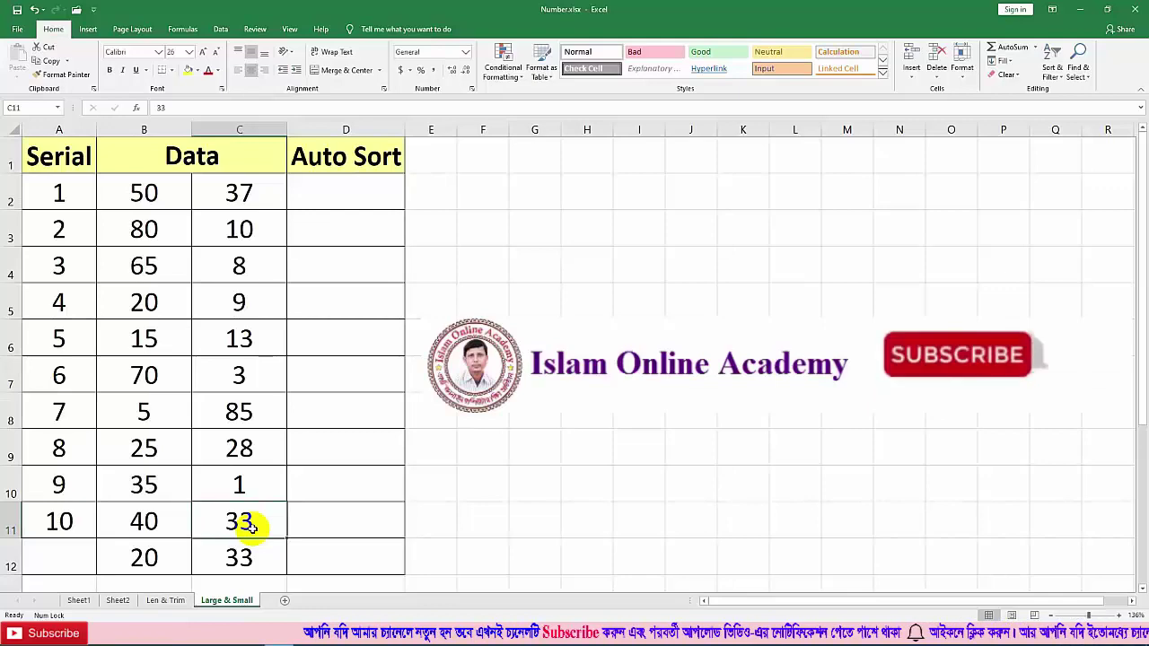
click(289, 555)
drag(287, 557, 153, 556)
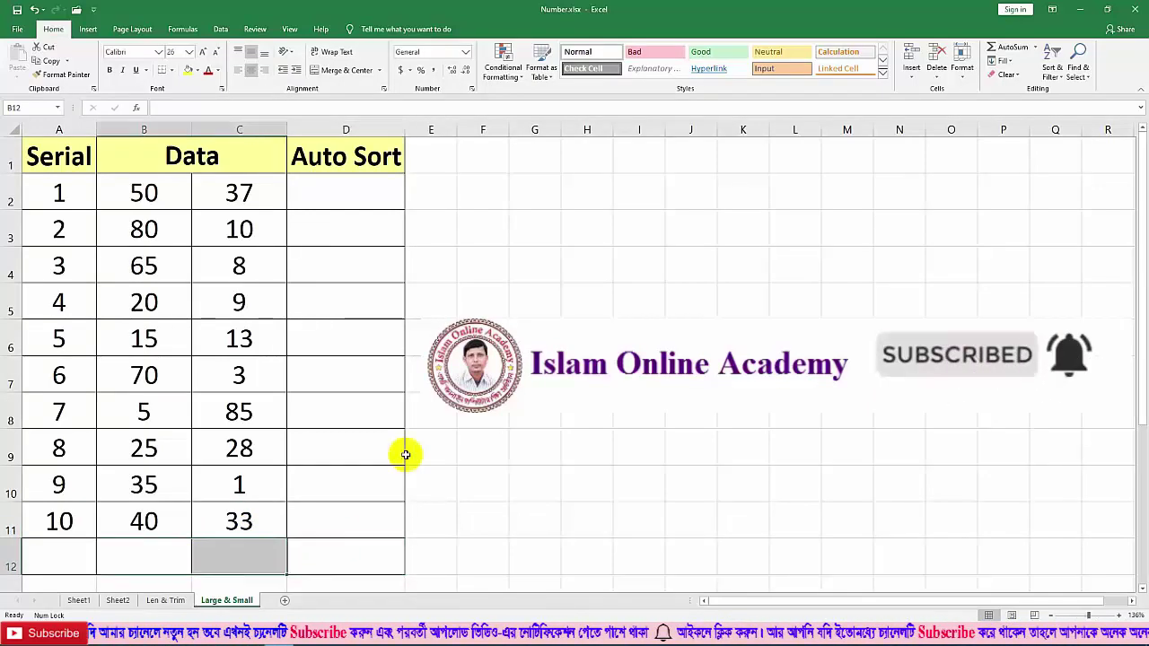
Enter =LARGE($B$2:$B$11,A2) in D2 under Auto Sort, returning 80
click(418, 454)
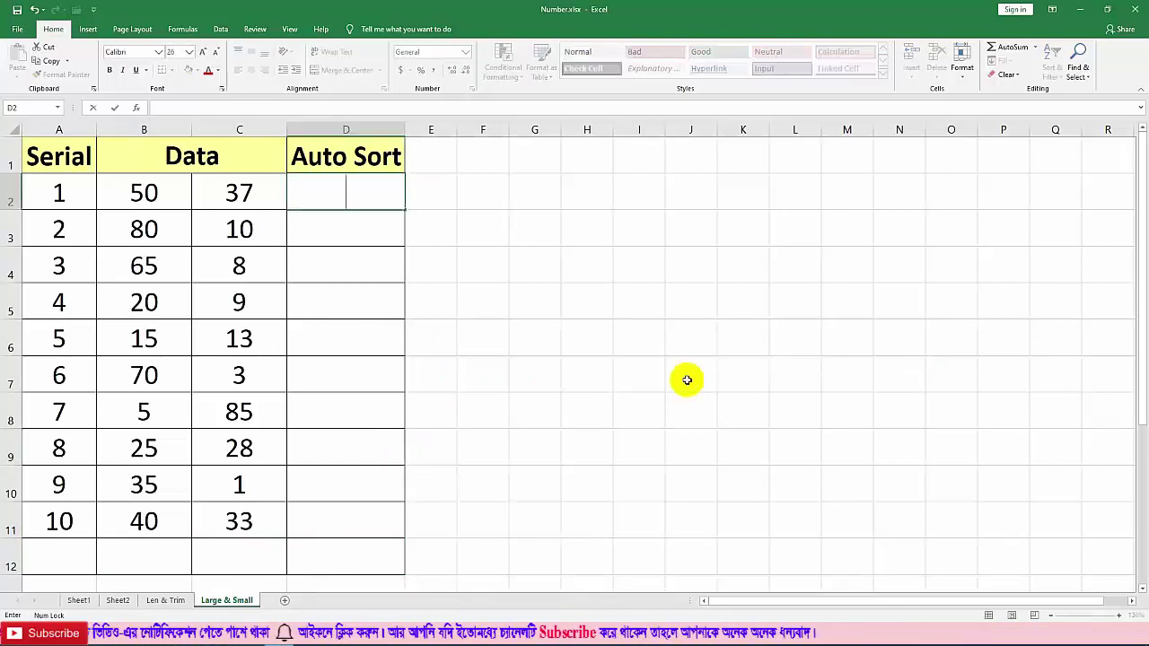
text(=)
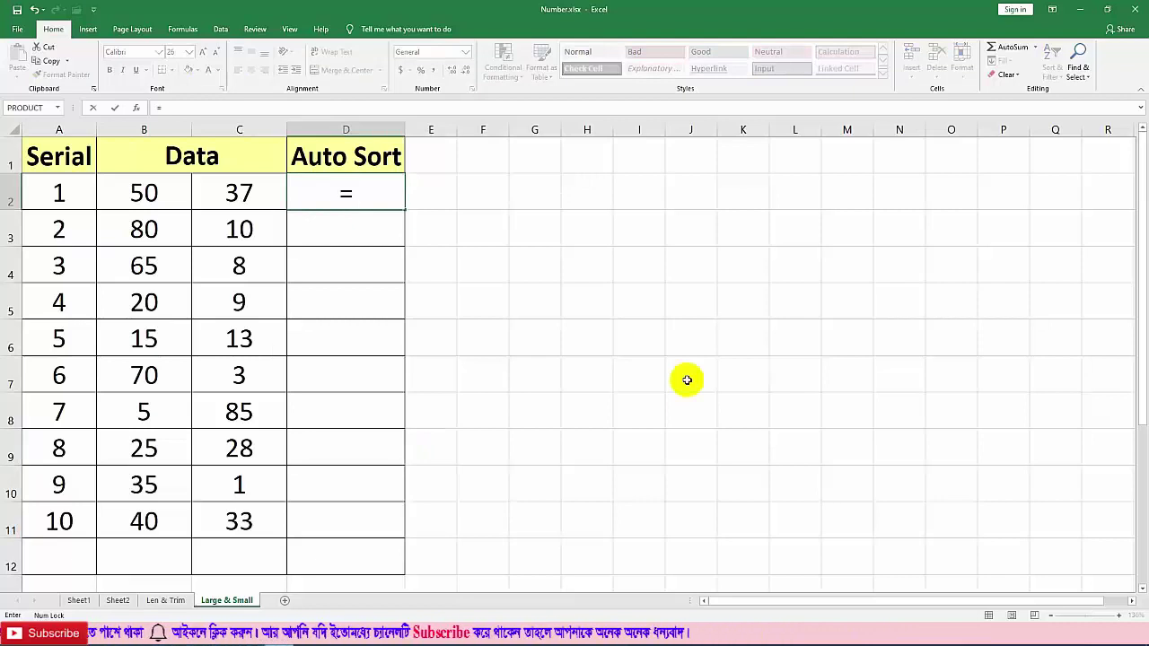
text(la)
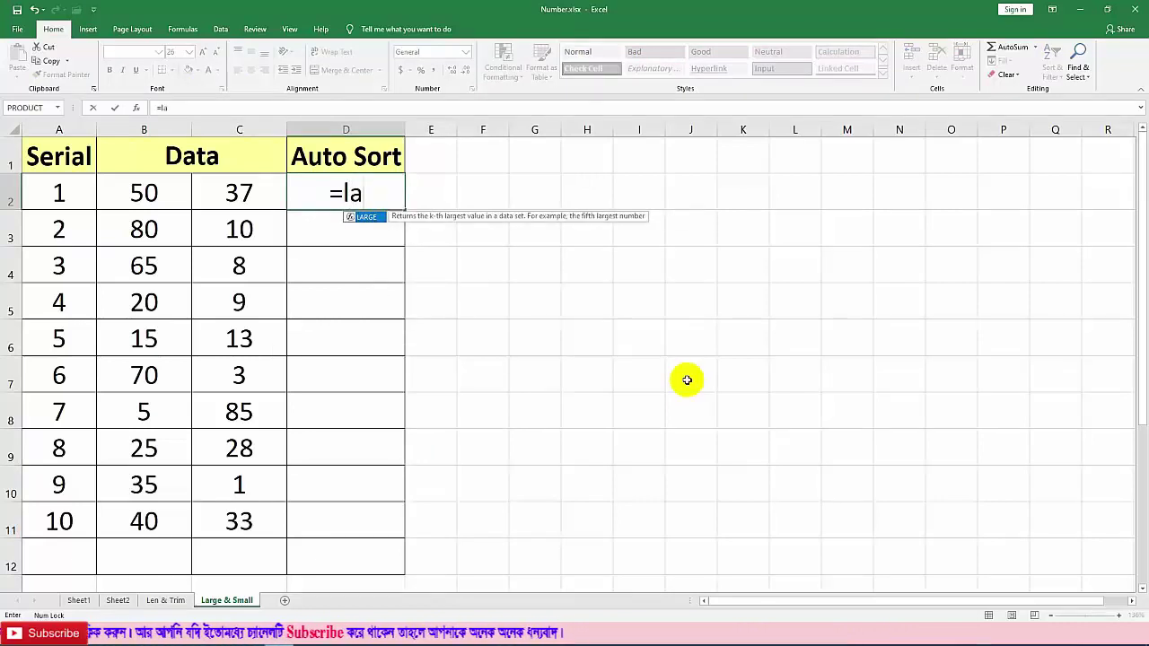
key(Tab)
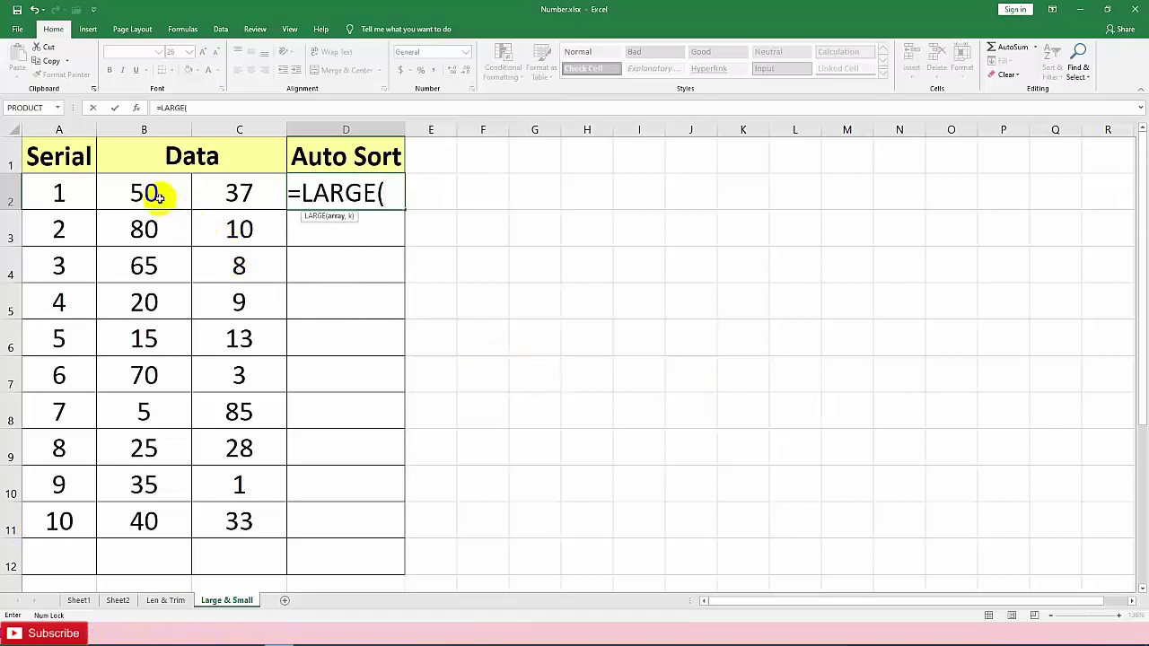
drag(156, 196, 155, 518)
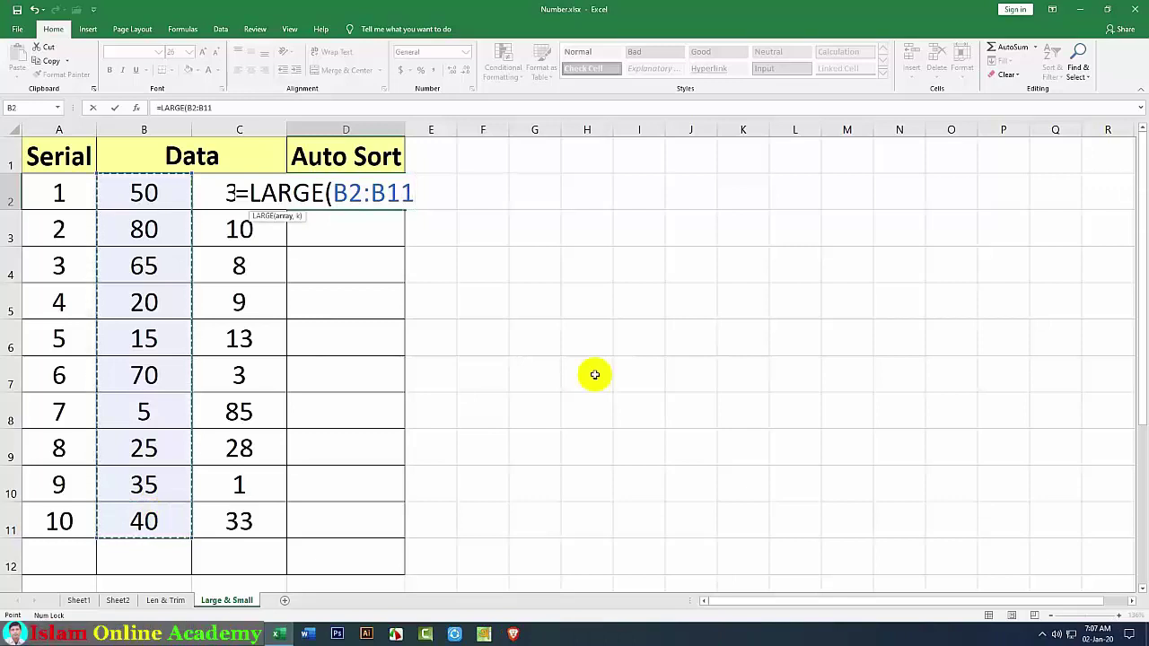
key(F4)
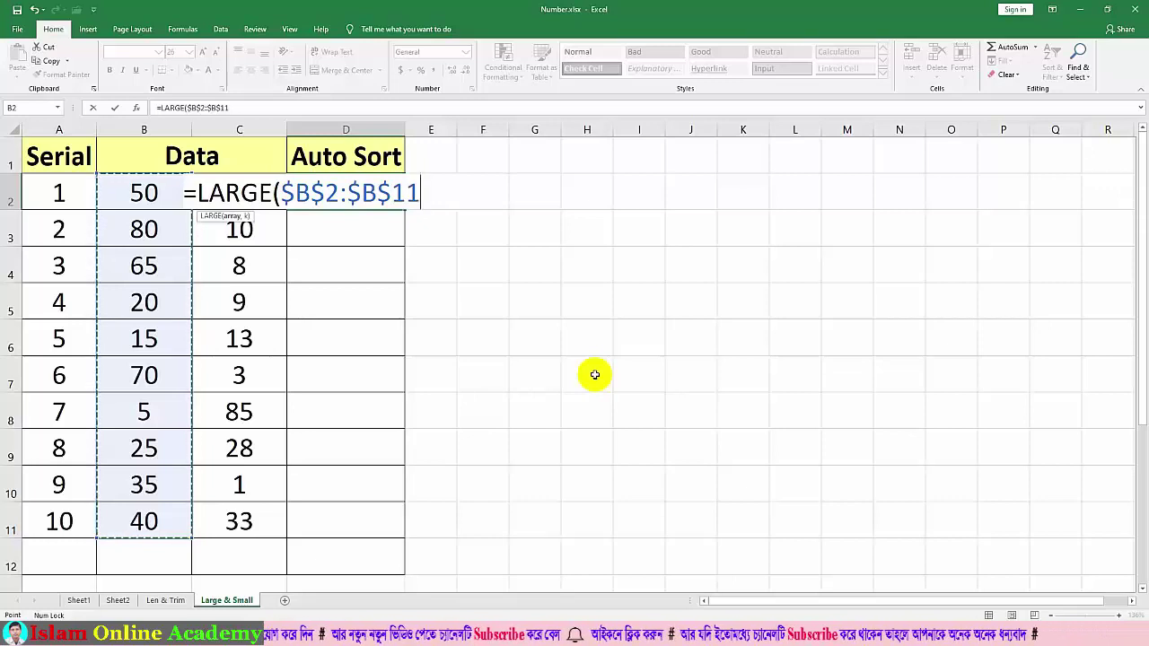
text(,)
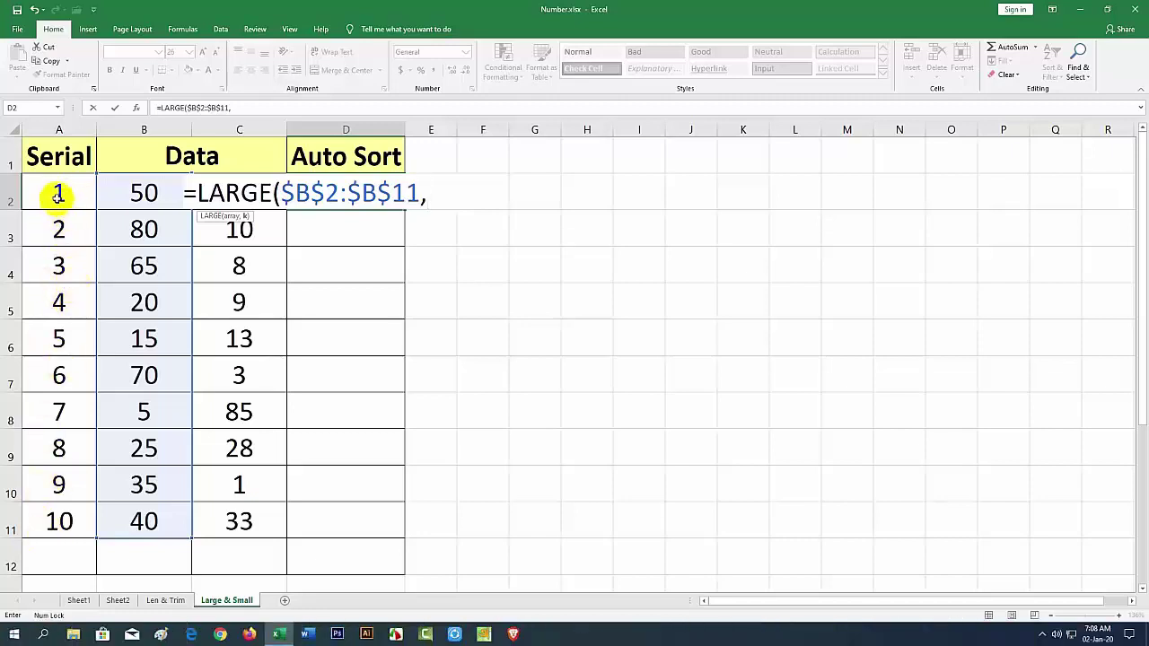
click(58, 194)
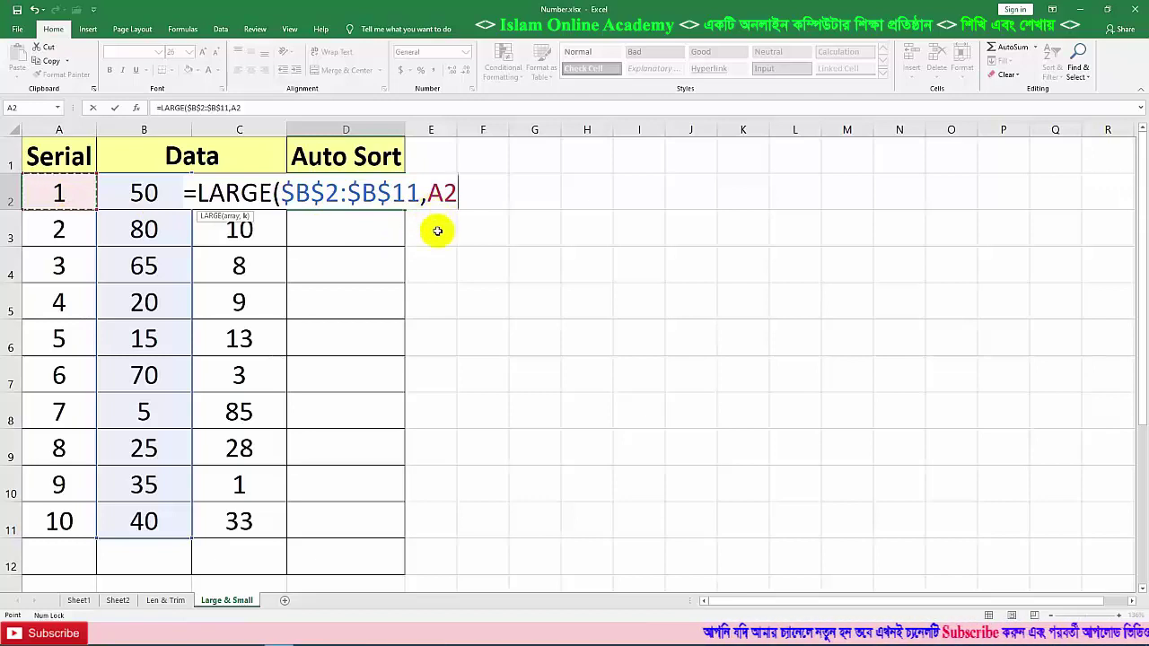
key(Return)
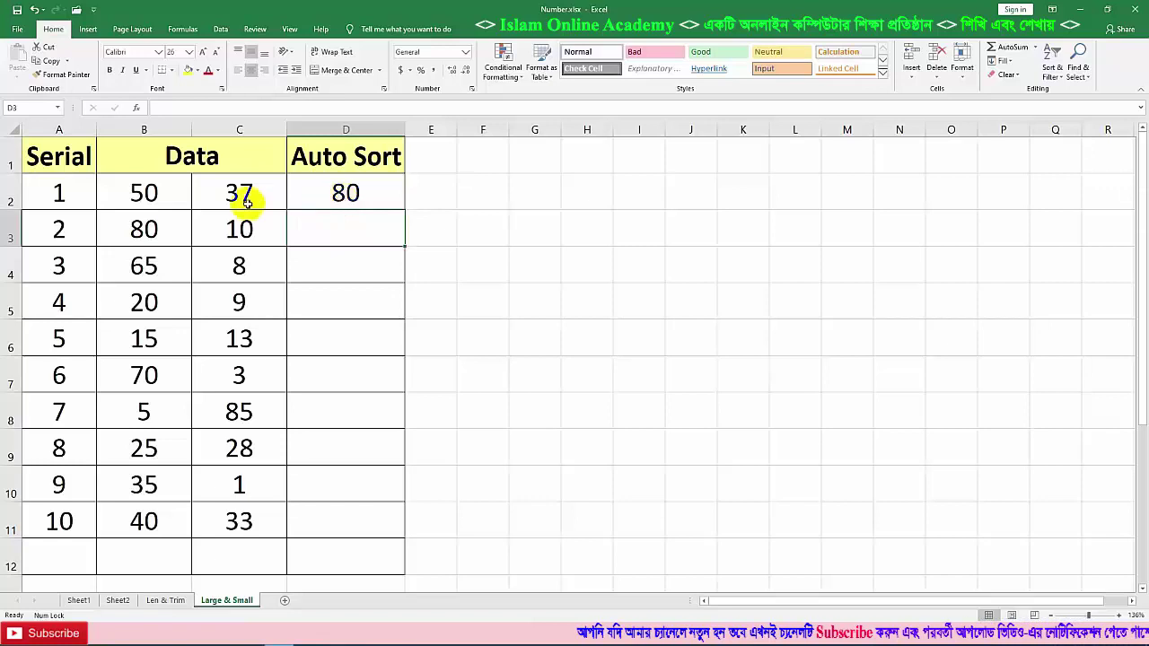
click(374, 194)
drag(405, 209, 371, 238)
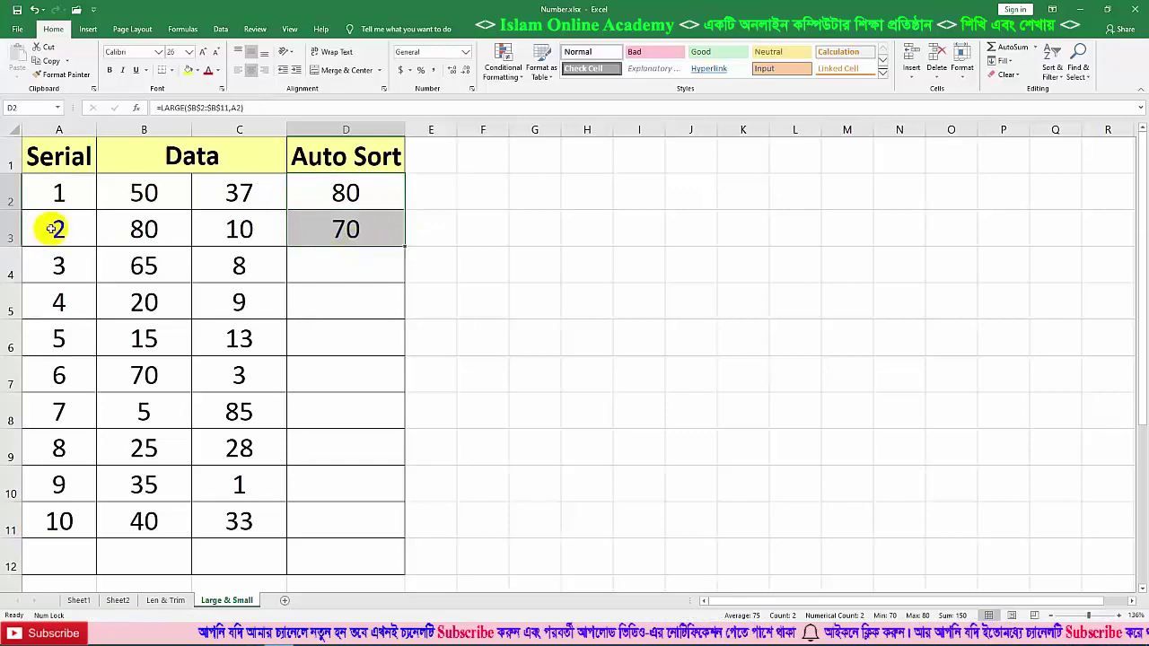
double_click(325, 225)
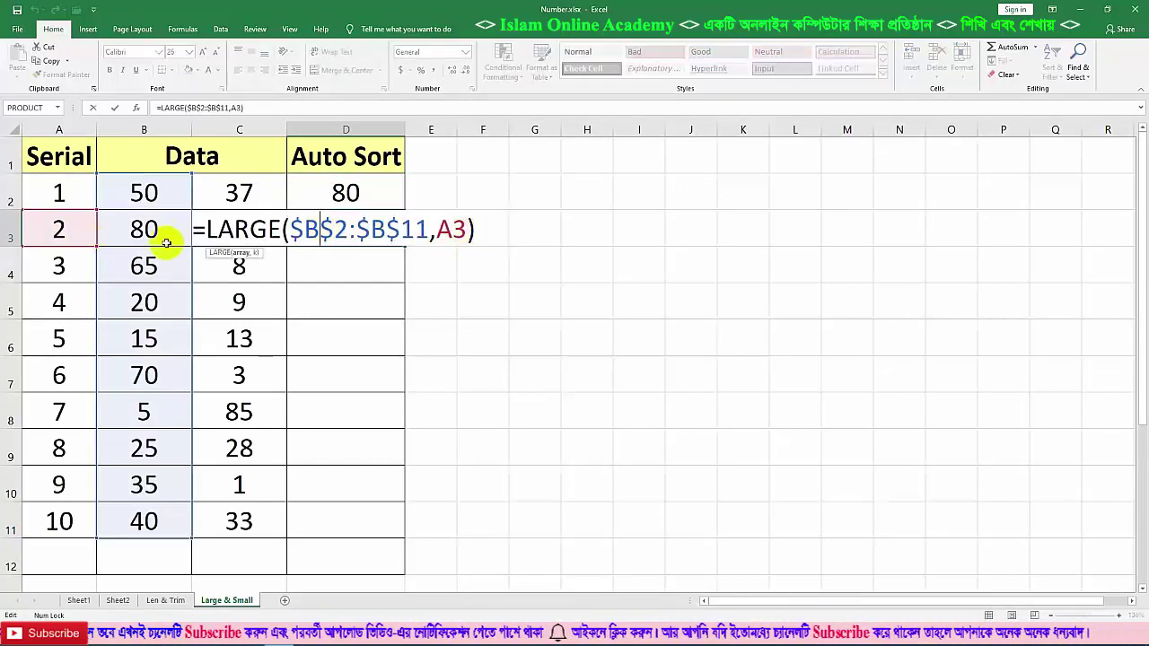
key(Return)
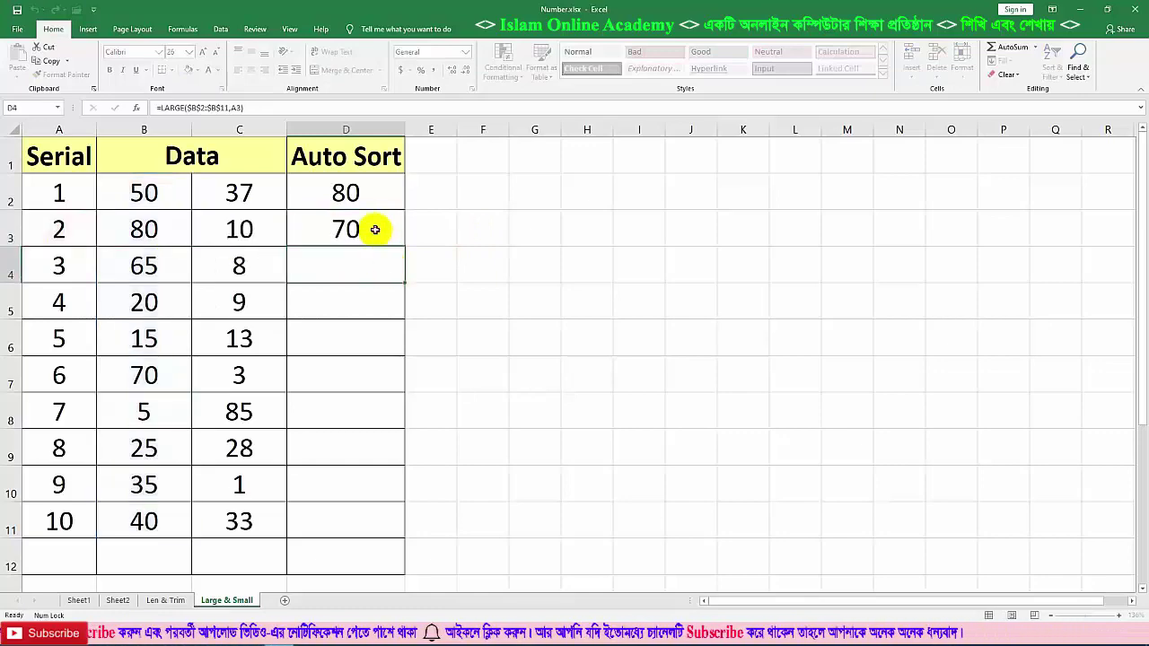
click(395, 241)
mouse_move(404, 245)
mouse_down()
mouse_move(392, 255)
mouse_move(386, 234)
mouse_up()
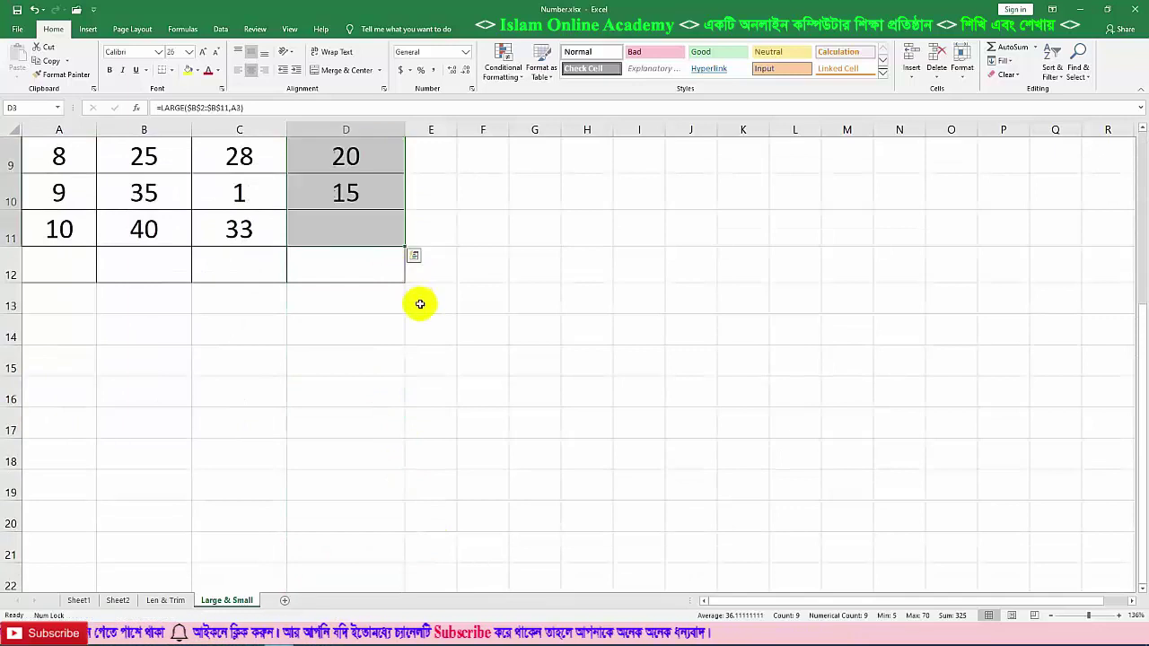
scroll(420, 304, up, 3)
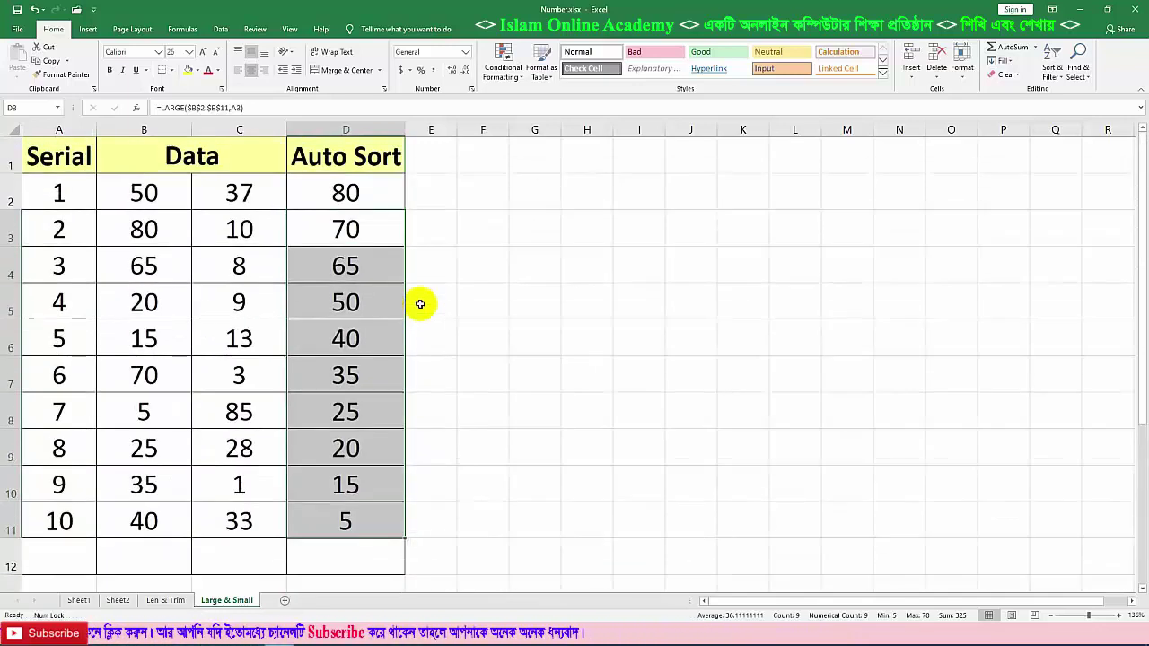
key(Up)
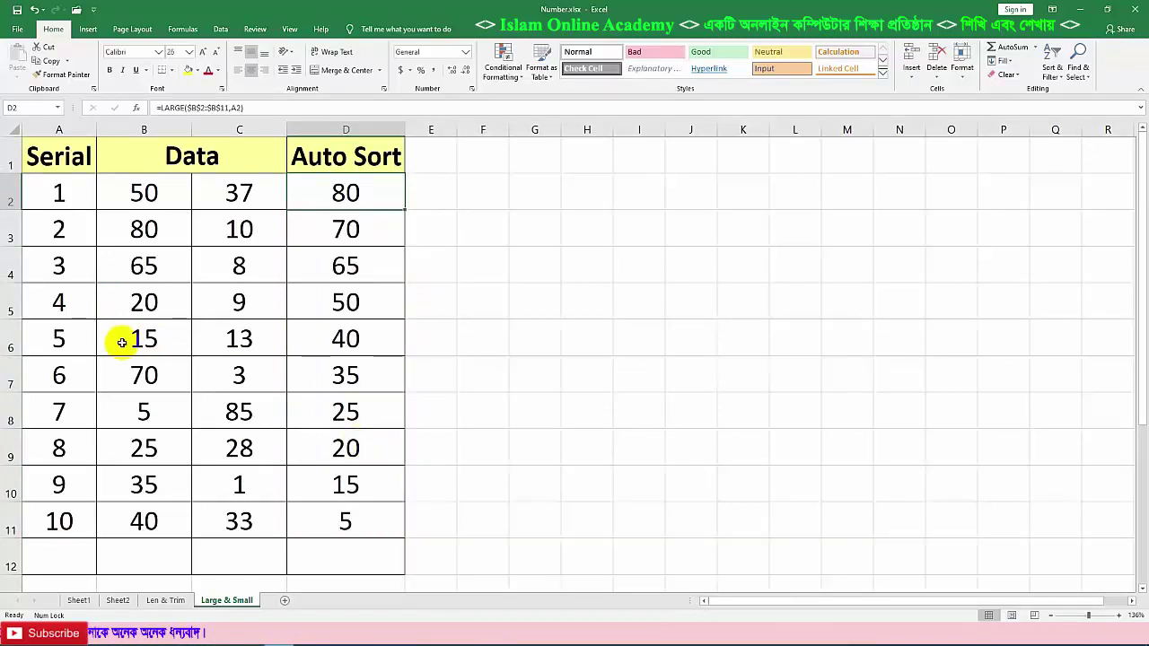
scroll(121, 342, down, 3)
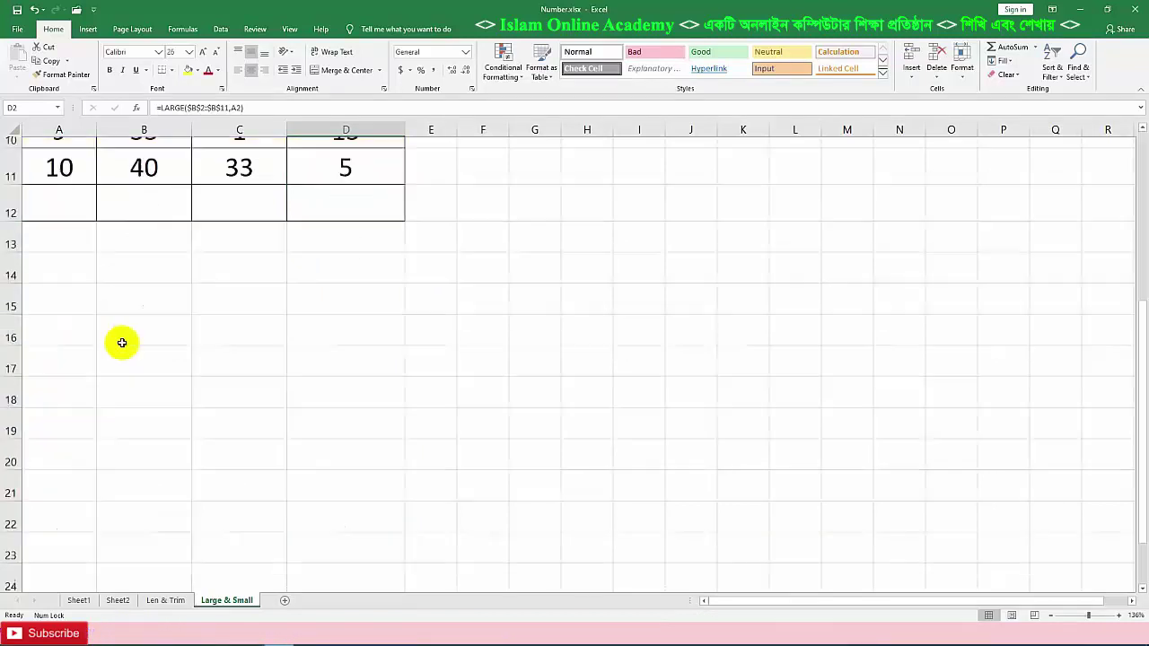
scroll(122, 342, down, 1)
scroll(122, 342, up, 4)
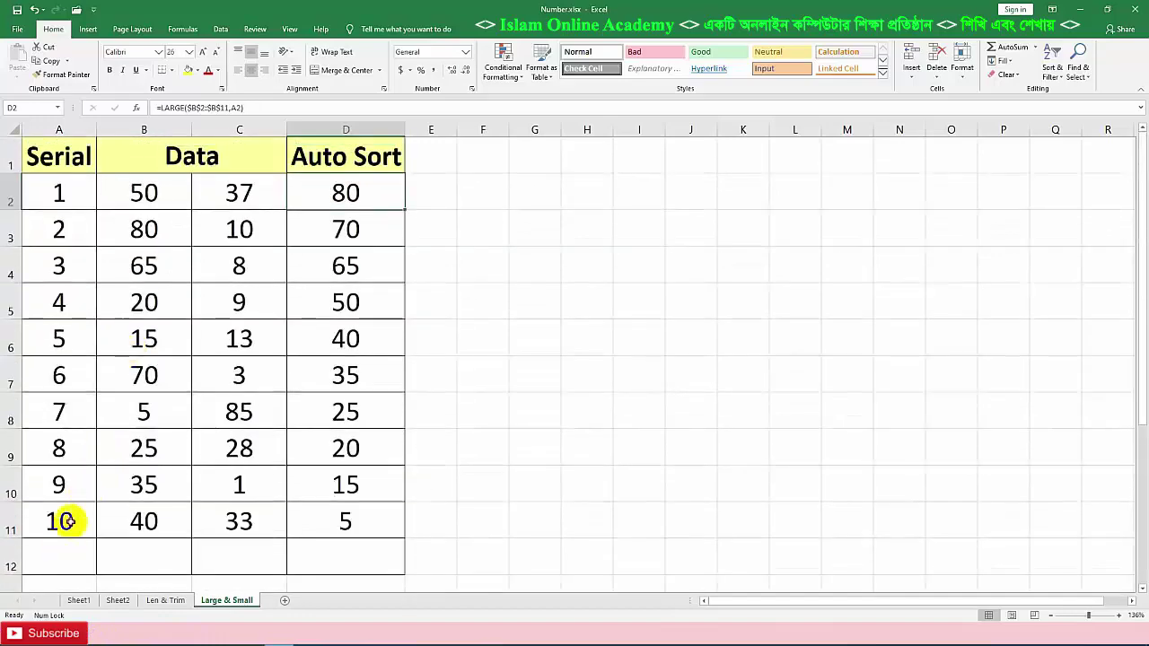
Fill the Serial series down from A10:A11 so numbering continues with 11 onward
drag(59, 485, 63, 521)
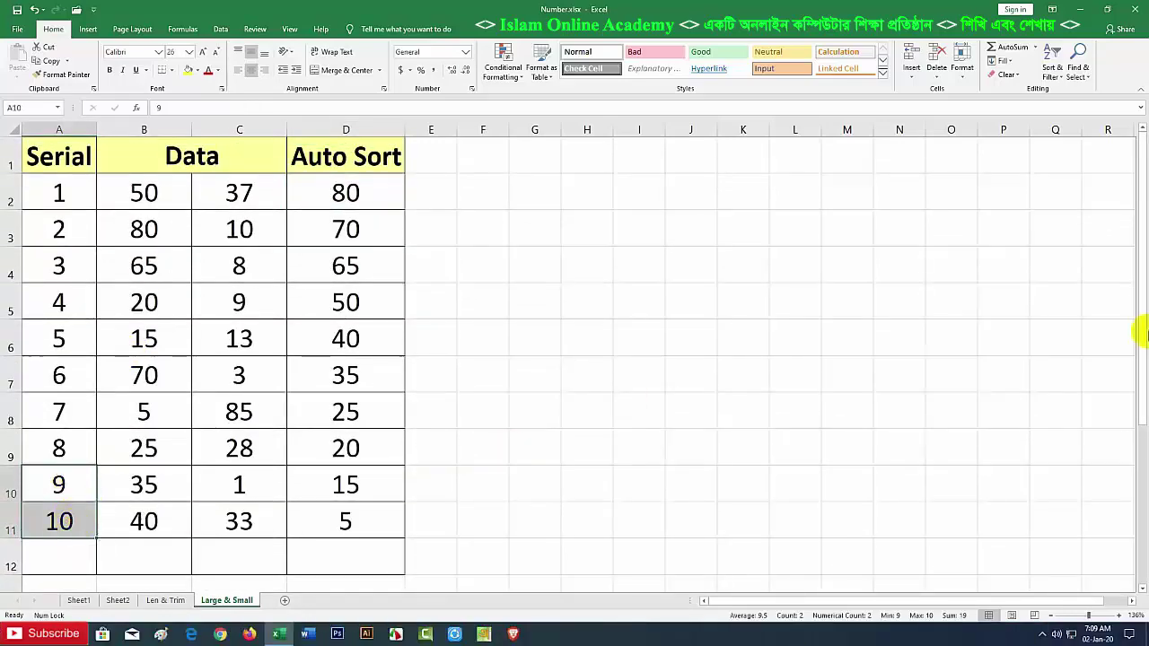
drag(1139, 328, 1141, 449)
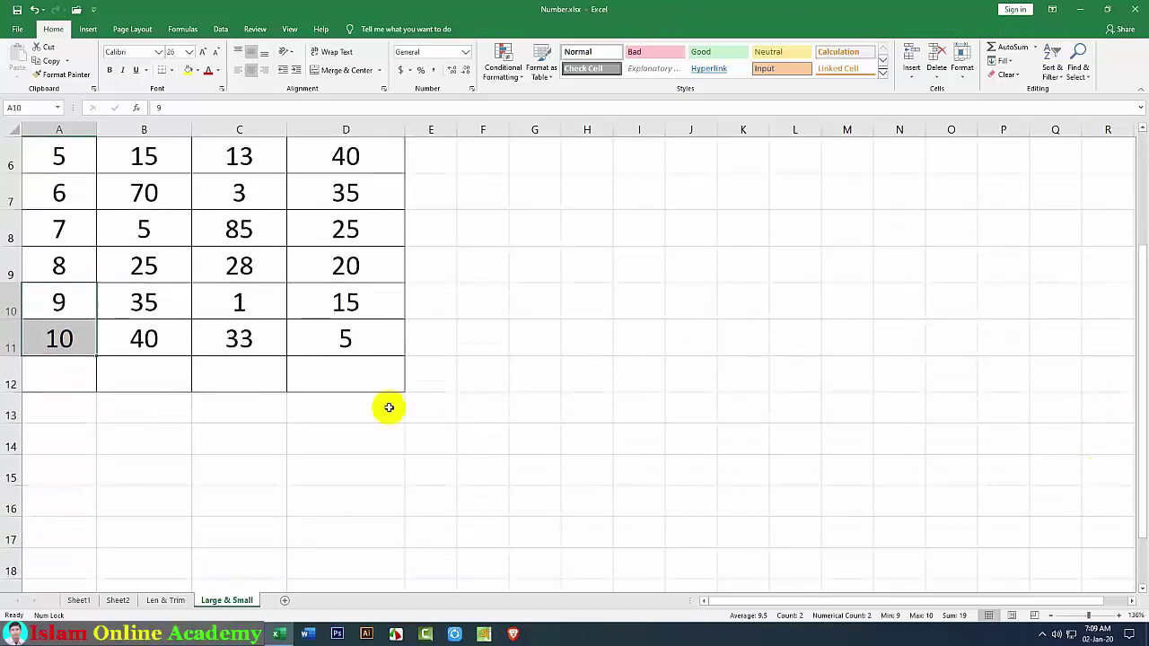
mouse_move(96, 356)
mouse_down()
mouse_move(107, 567)
mouse_move(102, 425)
mouse_move(98, 459)
mouse_up()
scroll(276, 467, up, 3)
scroll(277, 467, up, 1)
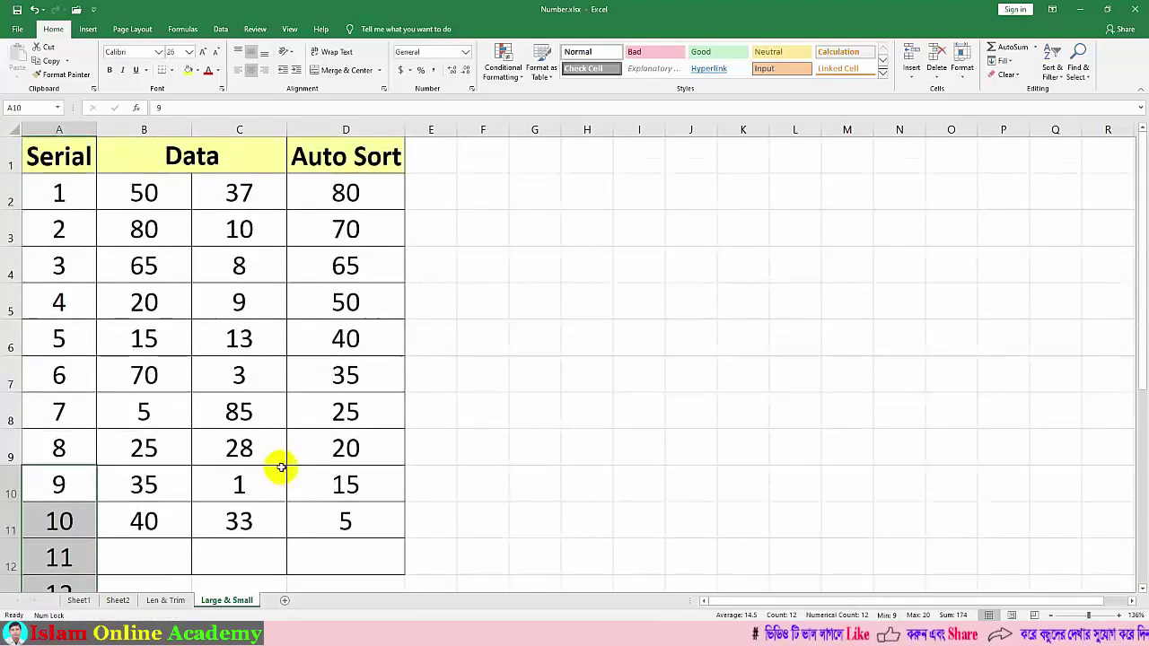
click(436, 435)
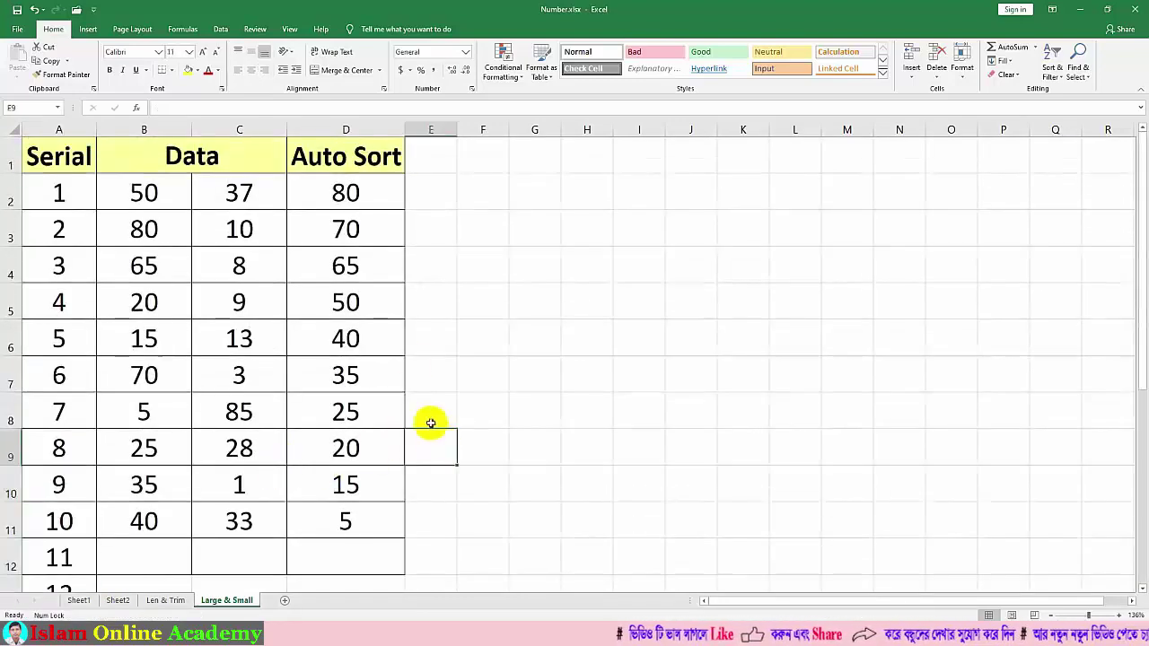
click(356, 202)
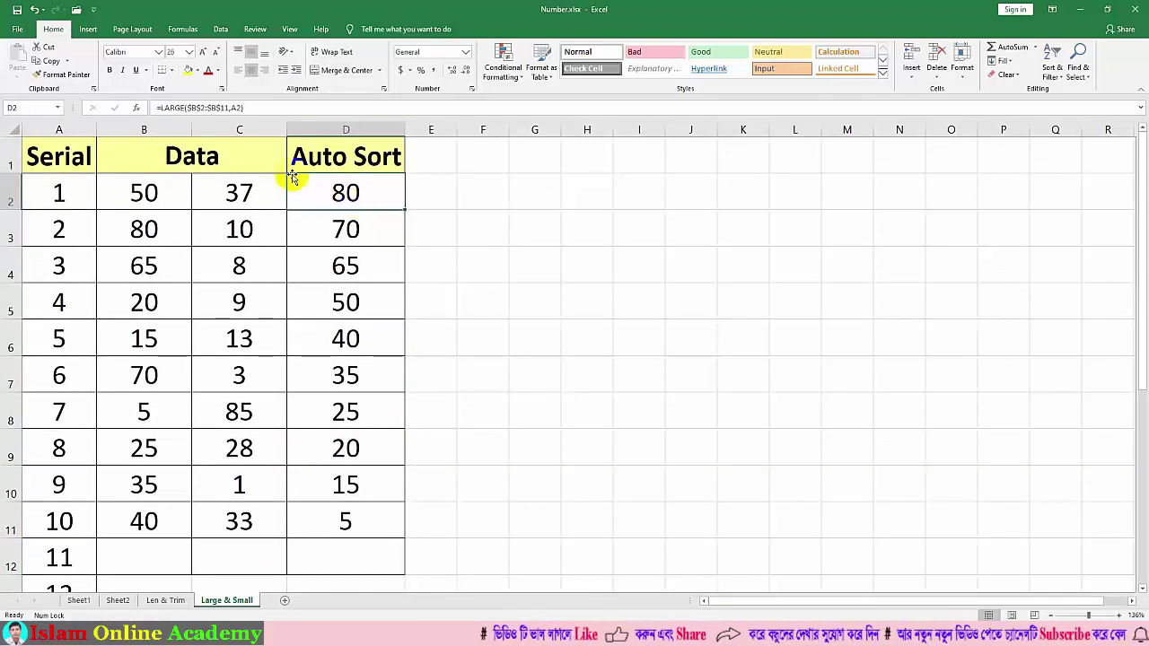
Change D2's range to absolute $B$2:$C$11, making =LARGE($B$2:$C$11,A2) return 85
click(231, 108)
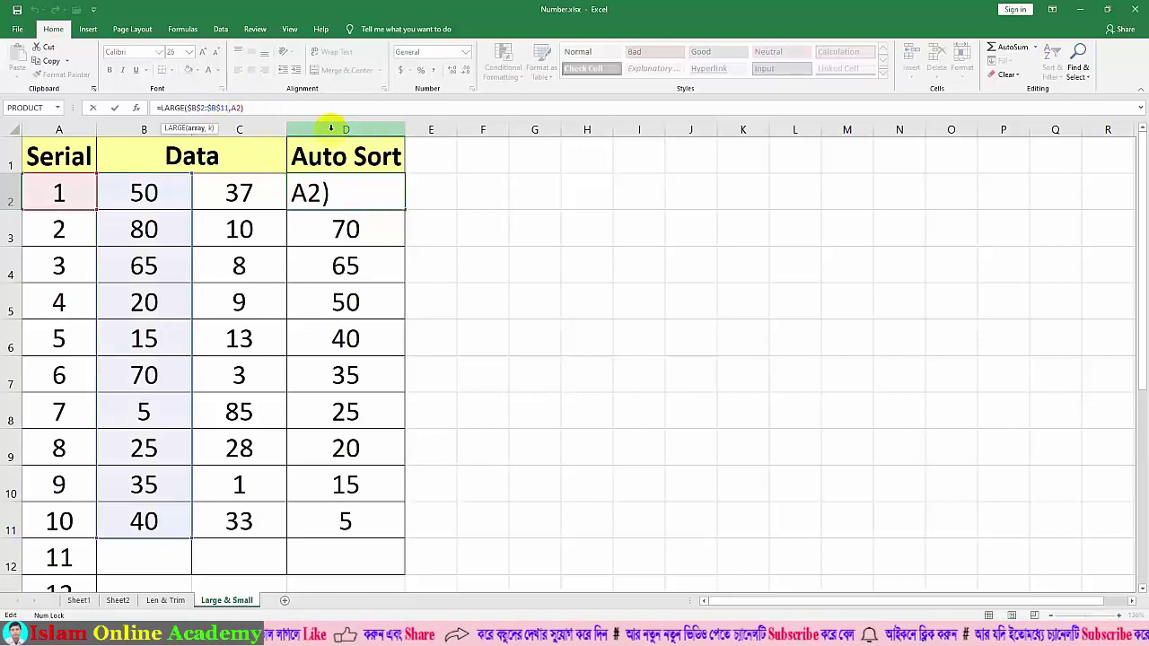
key(BackSpace)
key(BackSpace)
key(BackSpace)
key(BackSpace)
key(BackSpace)
key(BackSpace)
key(BackSpace)
key(BackSpace)
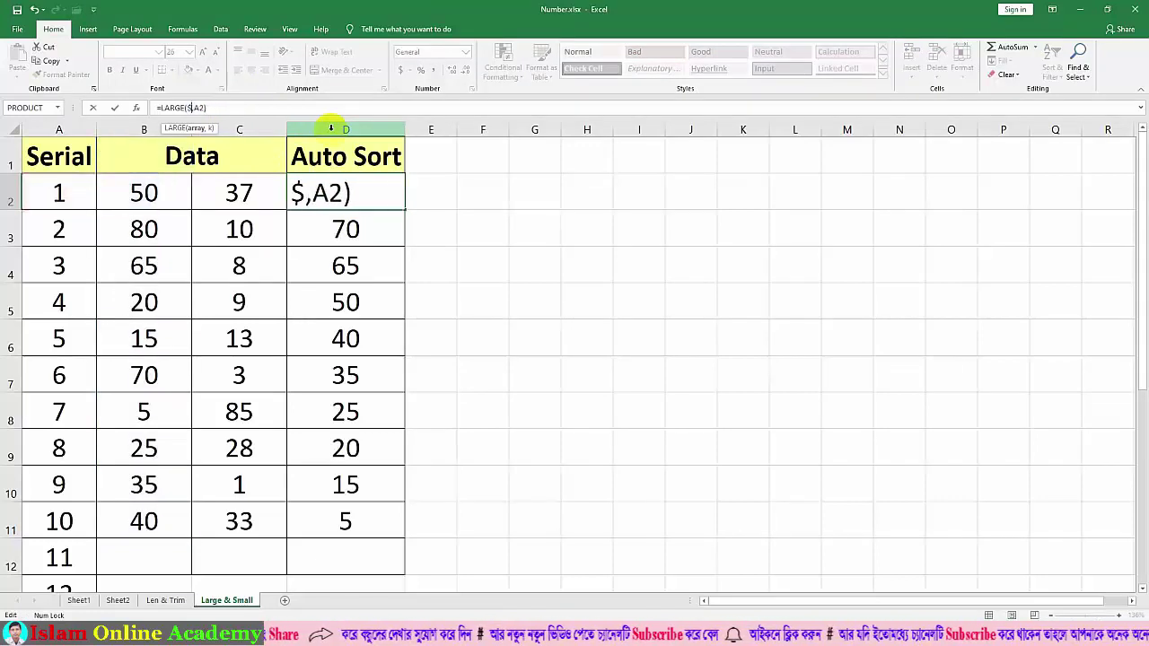
key(BackSpace)
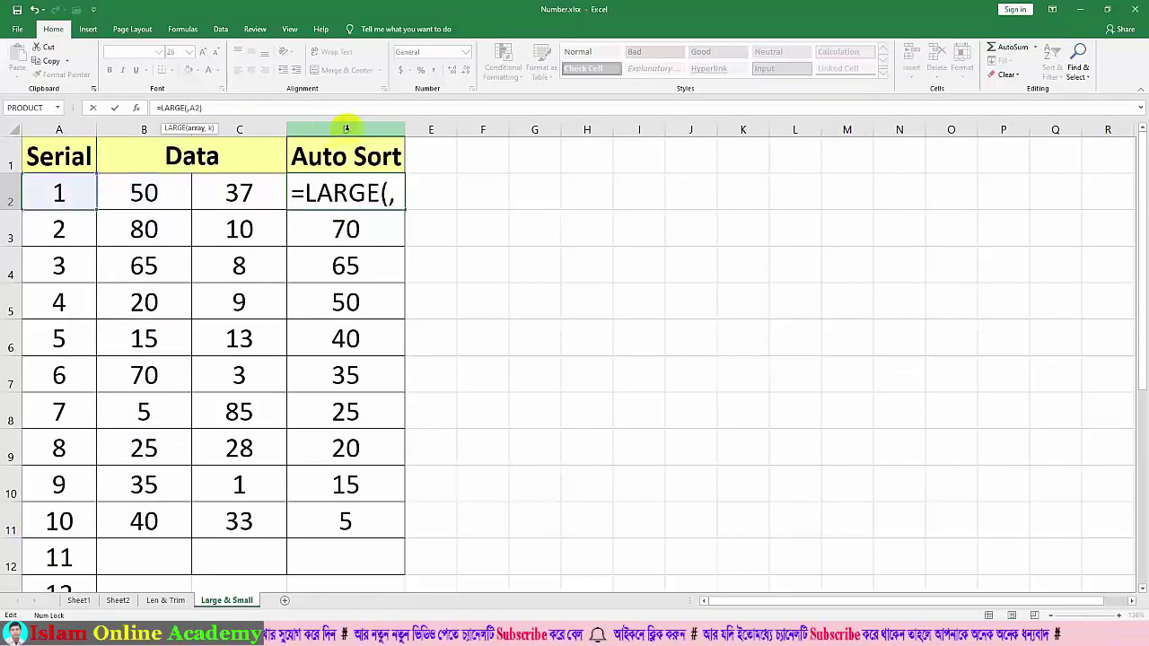
double_click(359, 196)
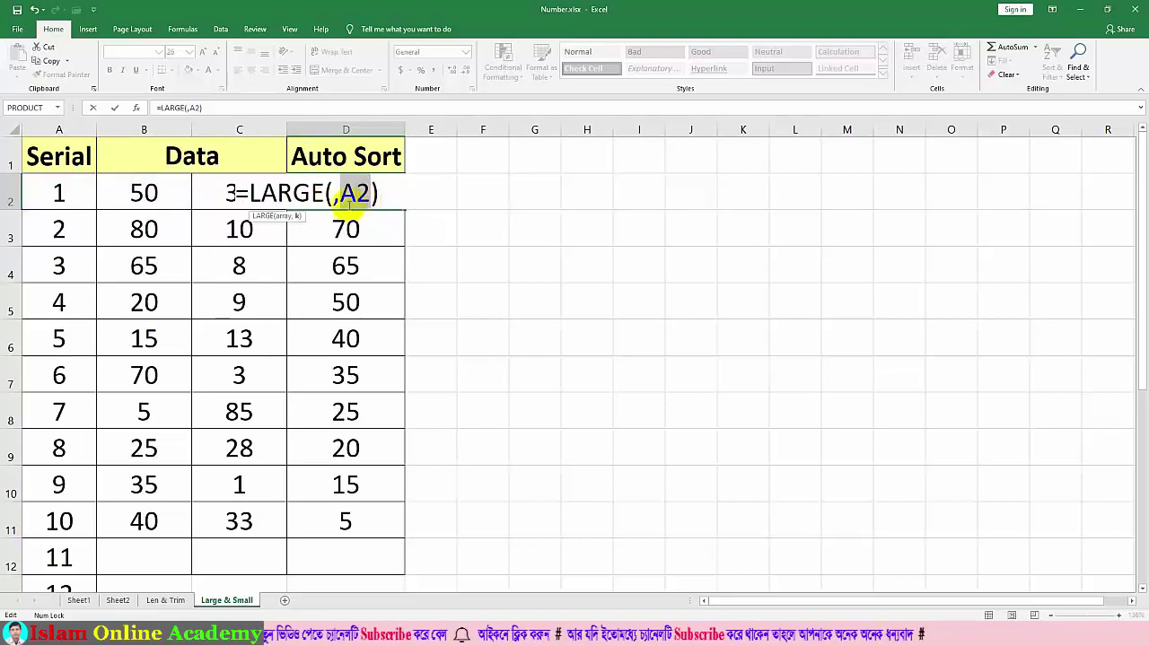
click(330, 199)
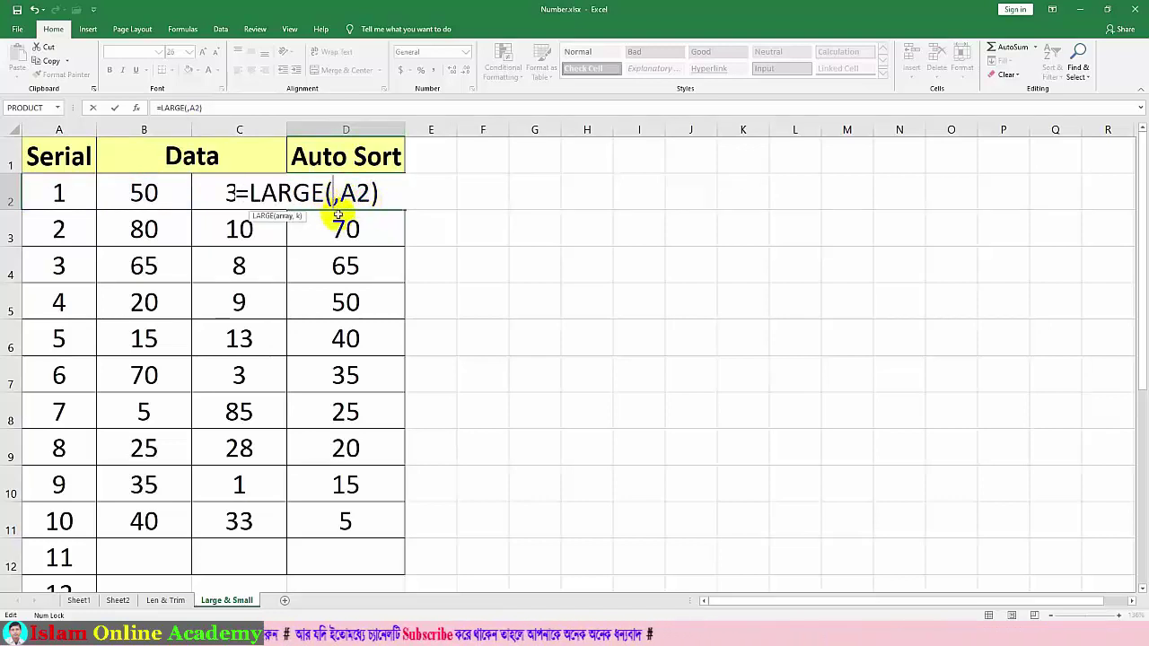
drag(141, 192, 235, 521)
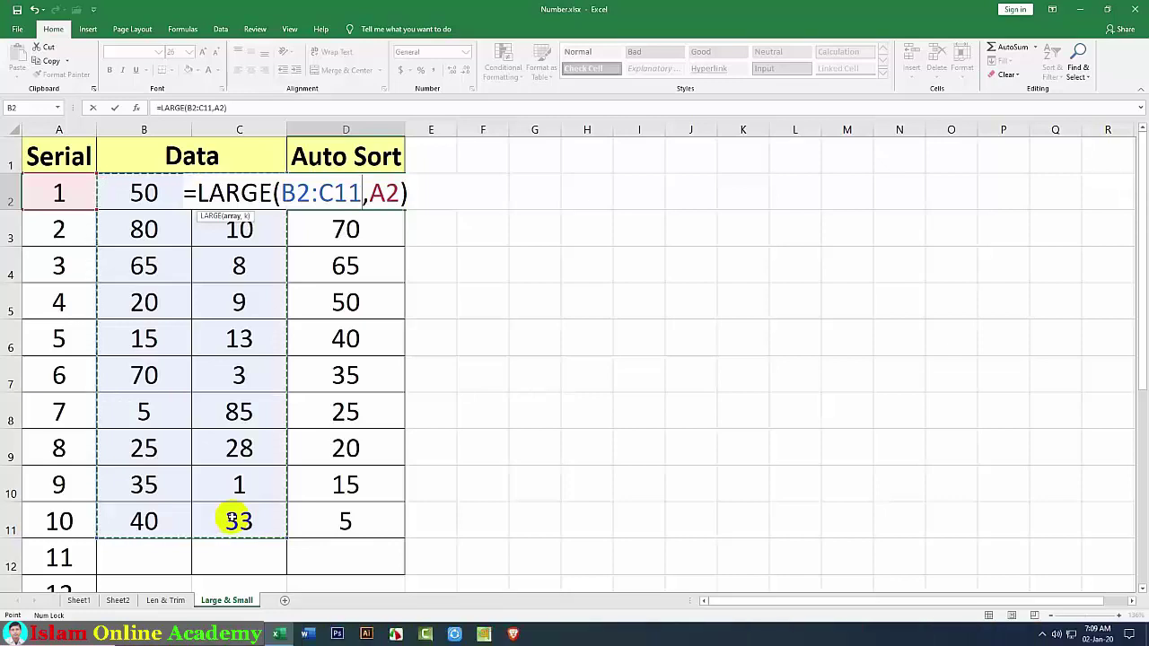
key(F4)
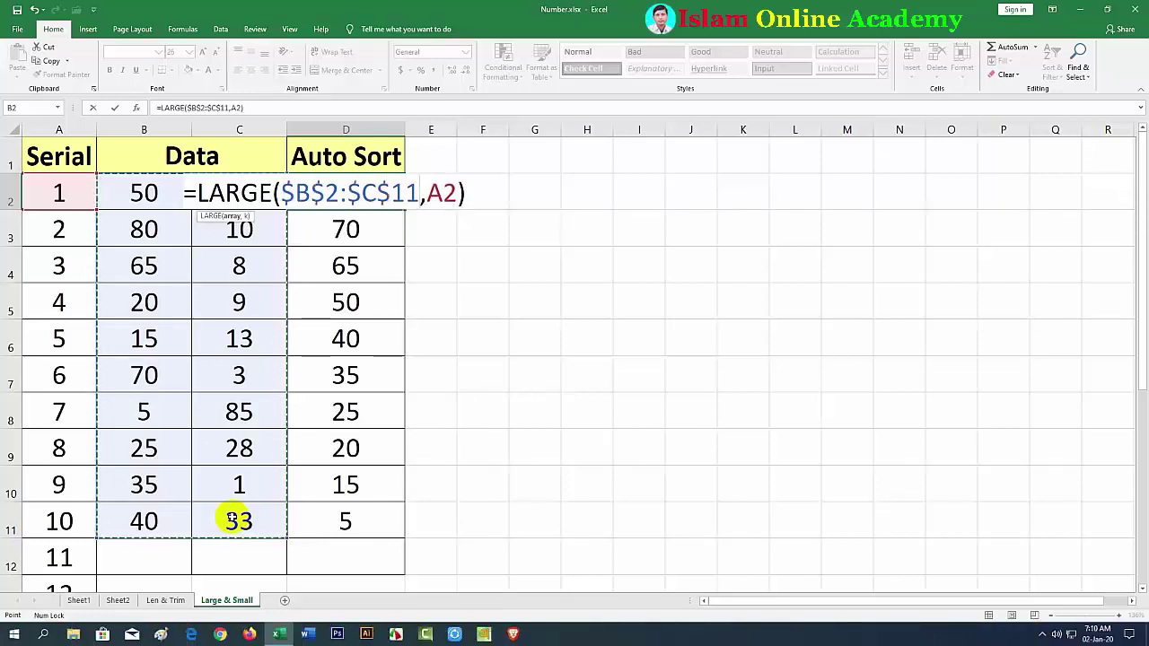
key(Return)
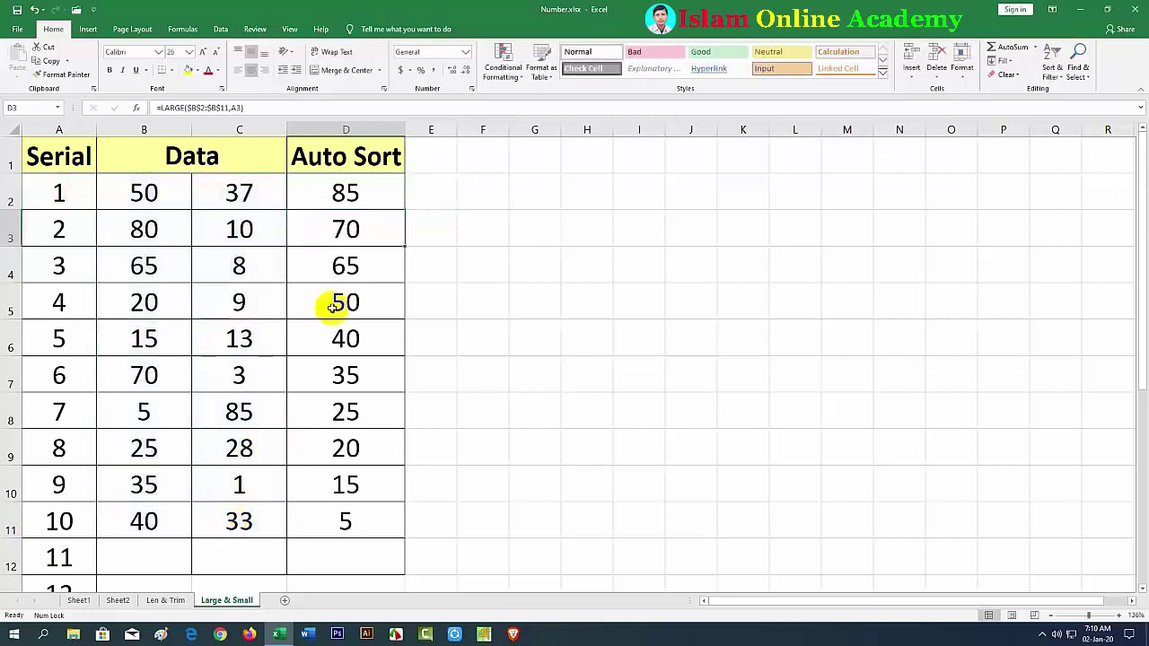
Fill D2's LARGE formula down to D11 (85 down to 28) and set zoom to 100%
click(346, 193)
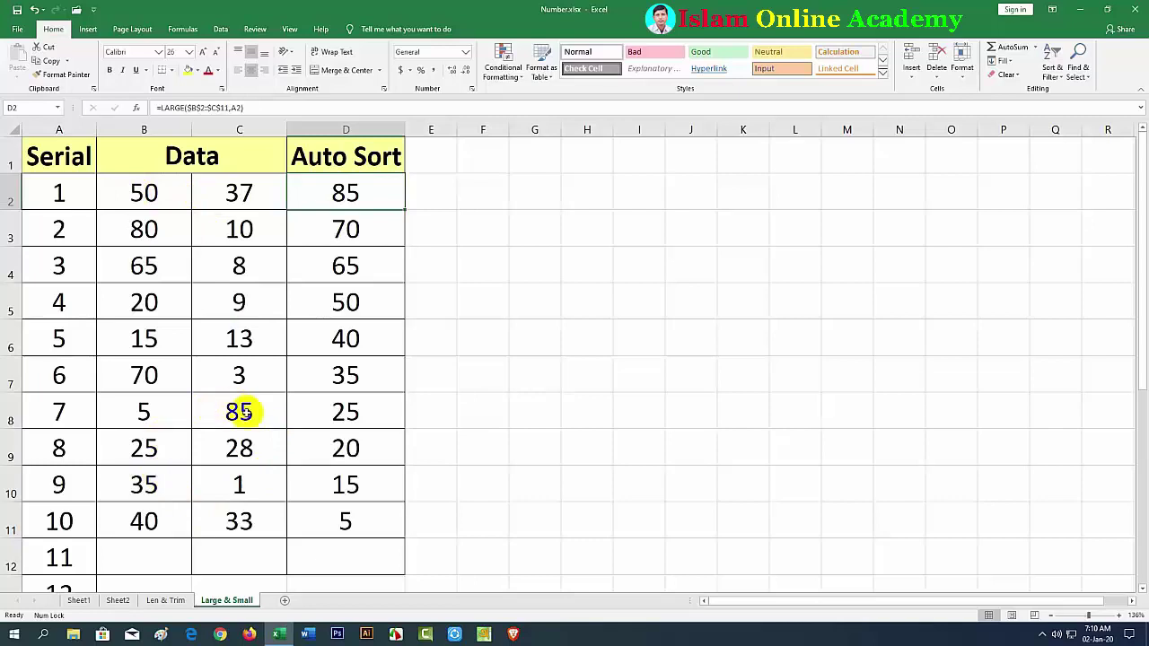
double_click(404, 209)
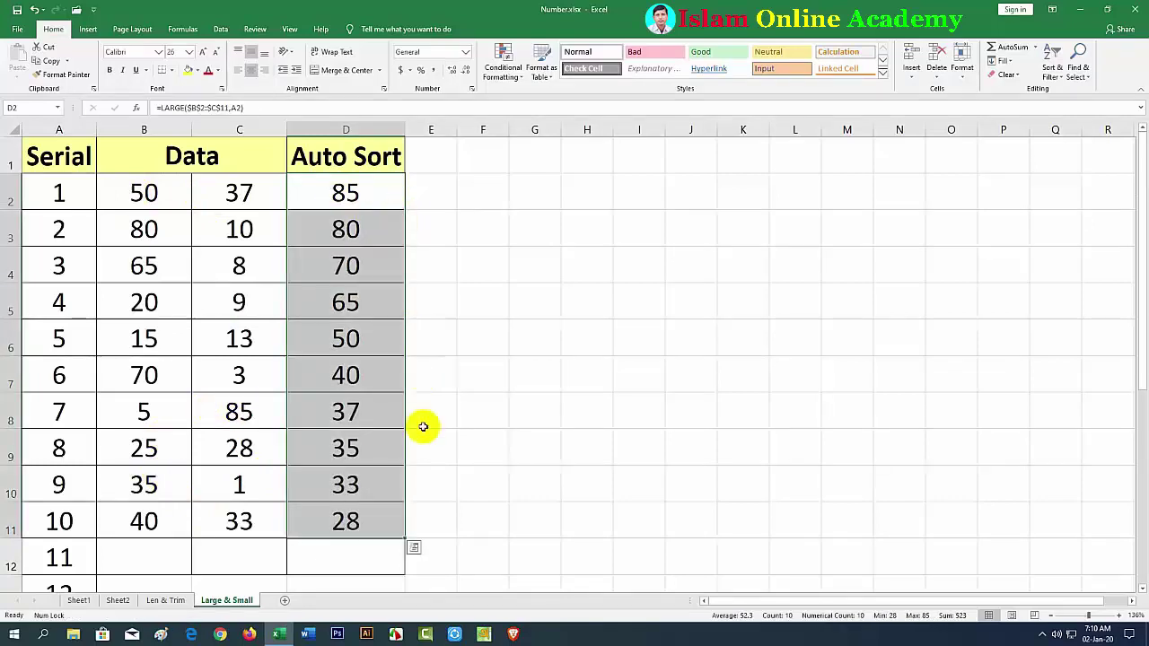
scroll(451, 444, down, 3)
scroll(451, 444, down, 1)
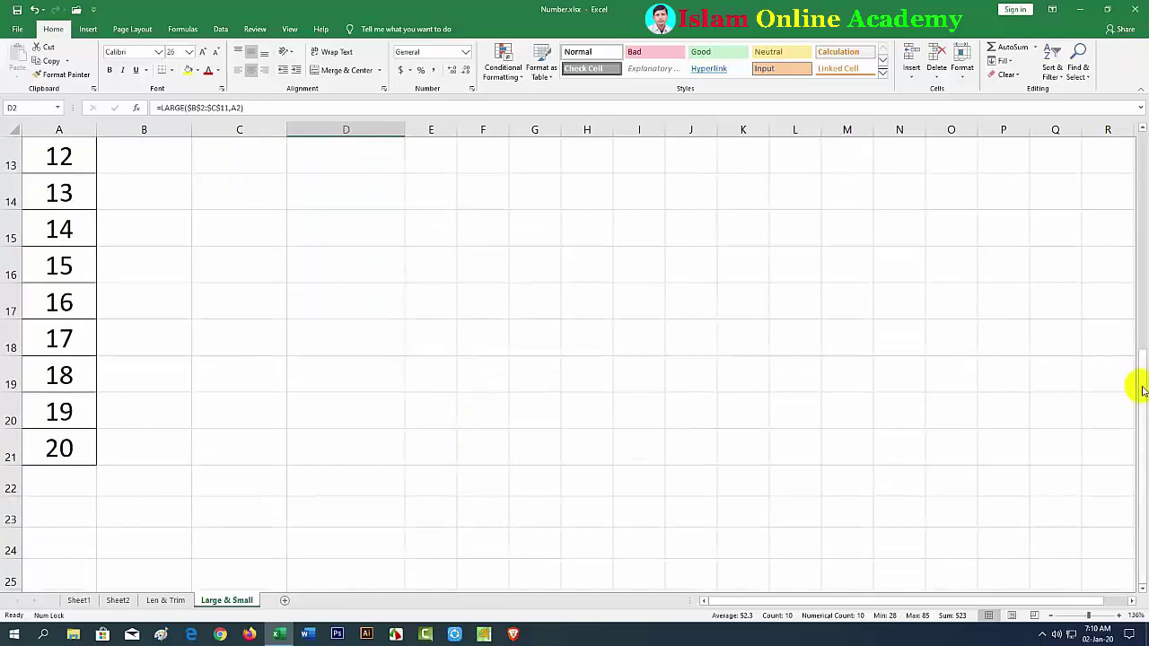
drag(1137, 385, 1145, 242)
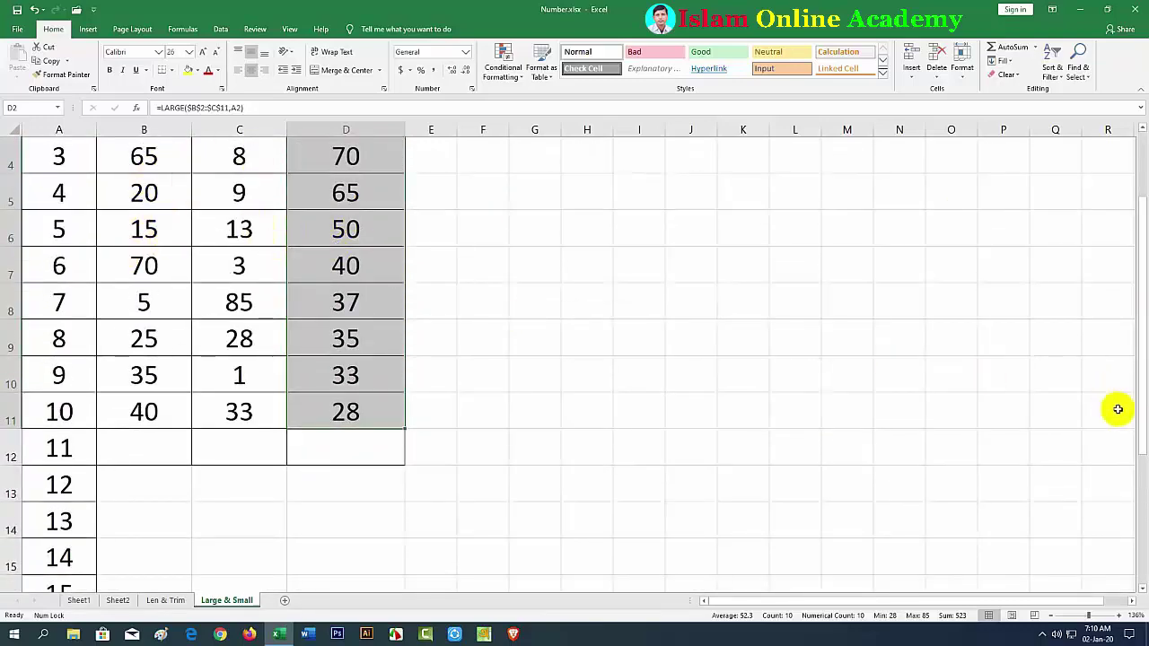
click(1089, 616)
drag(1089, 616, 1085, 616)
scroll(649, 477, up, 1)
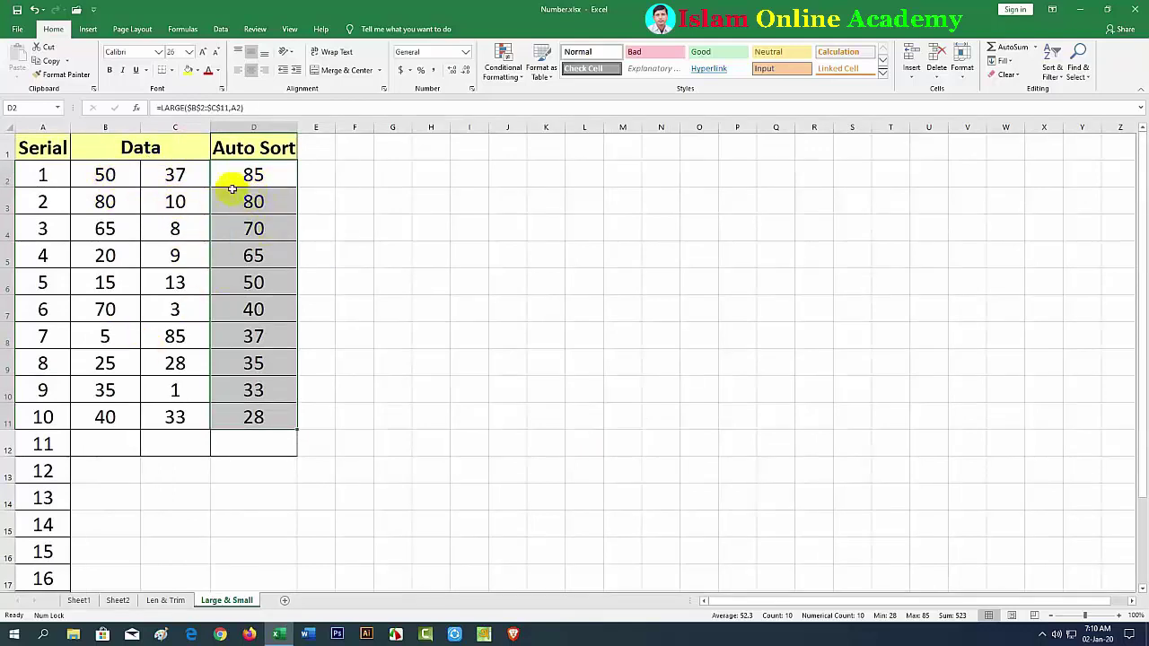
Drag D11's formula down to D21 so Auto Sort lists all 20 values down to 1
click(281, 416)
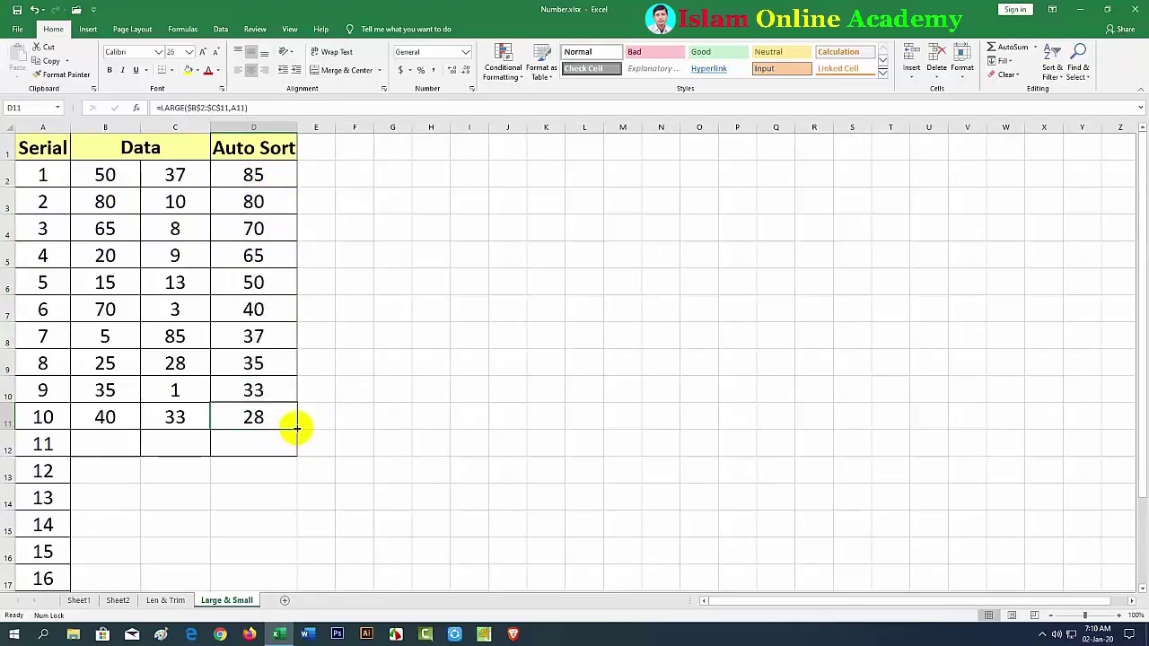
mouse_move(296, 428)
mouse_down()
mouse_move(283, 606)
mouse_move(281, 539)
mouse_up()
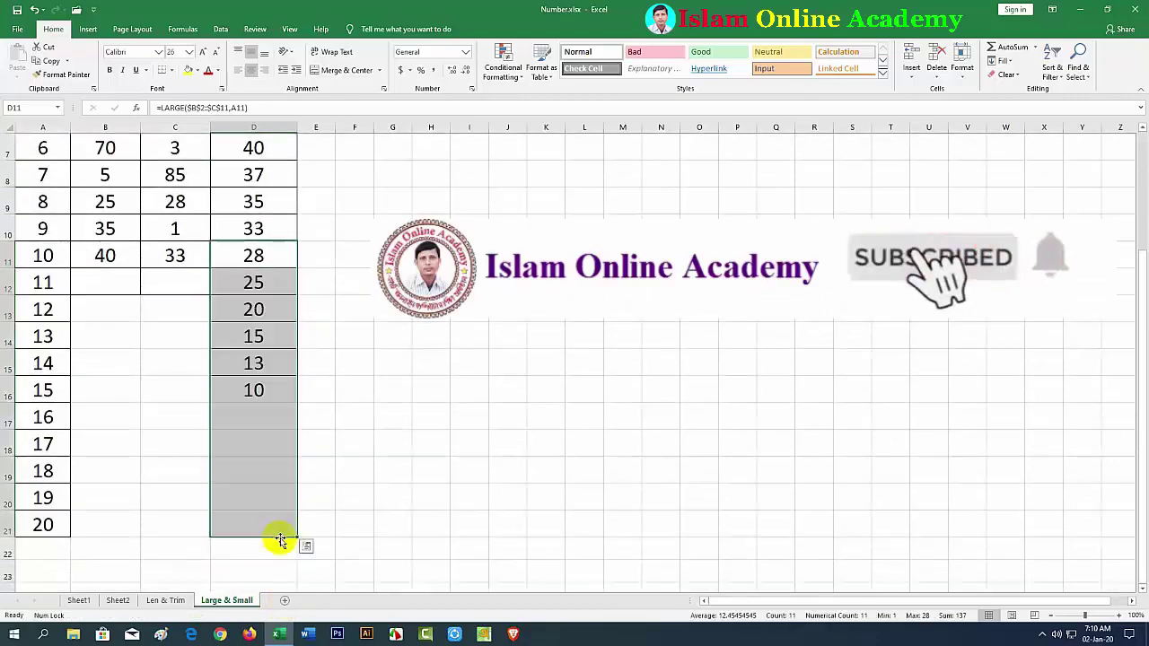
click(358, 503)
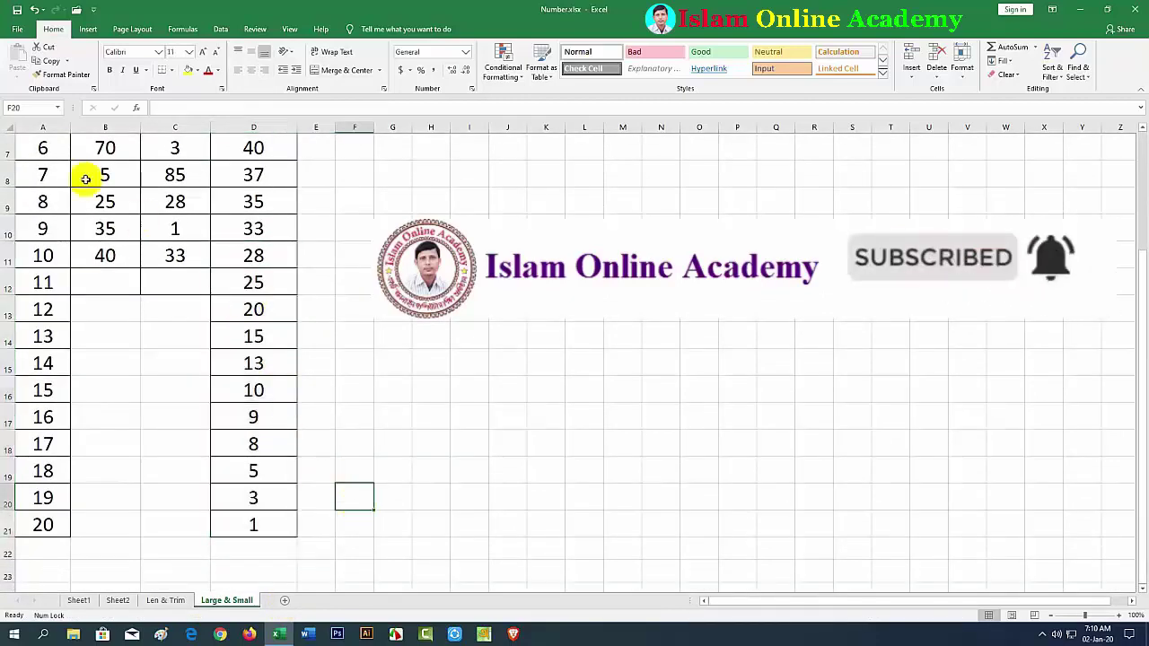
scroll(203, 274, up, 2)
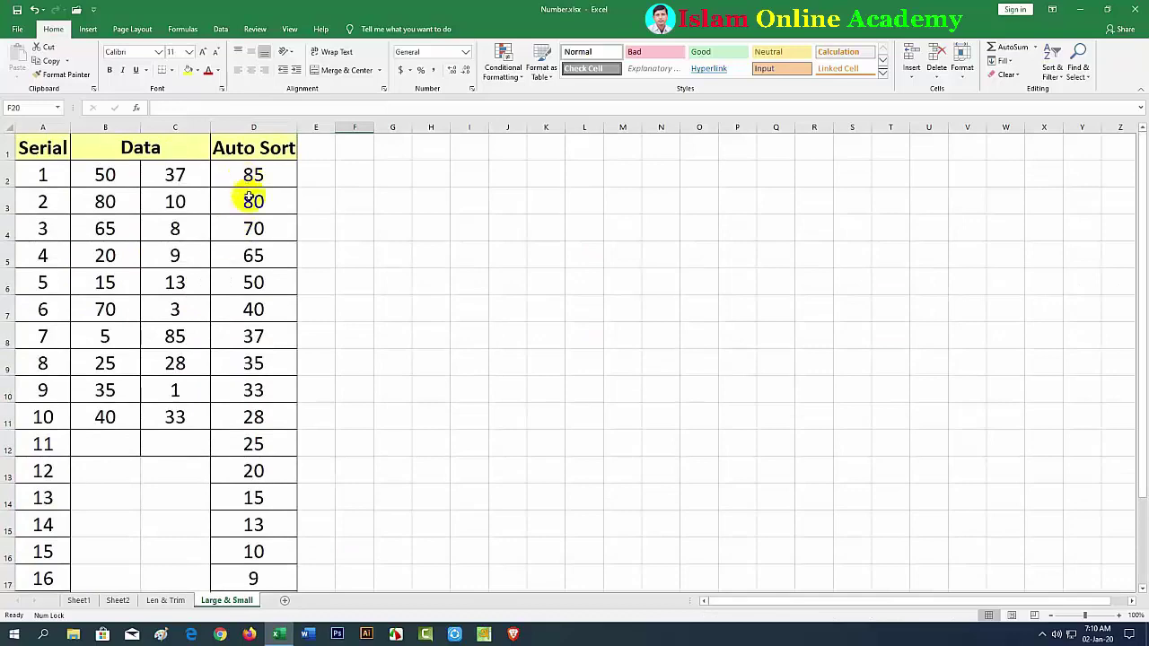
scroll(258, 378, down, 5)
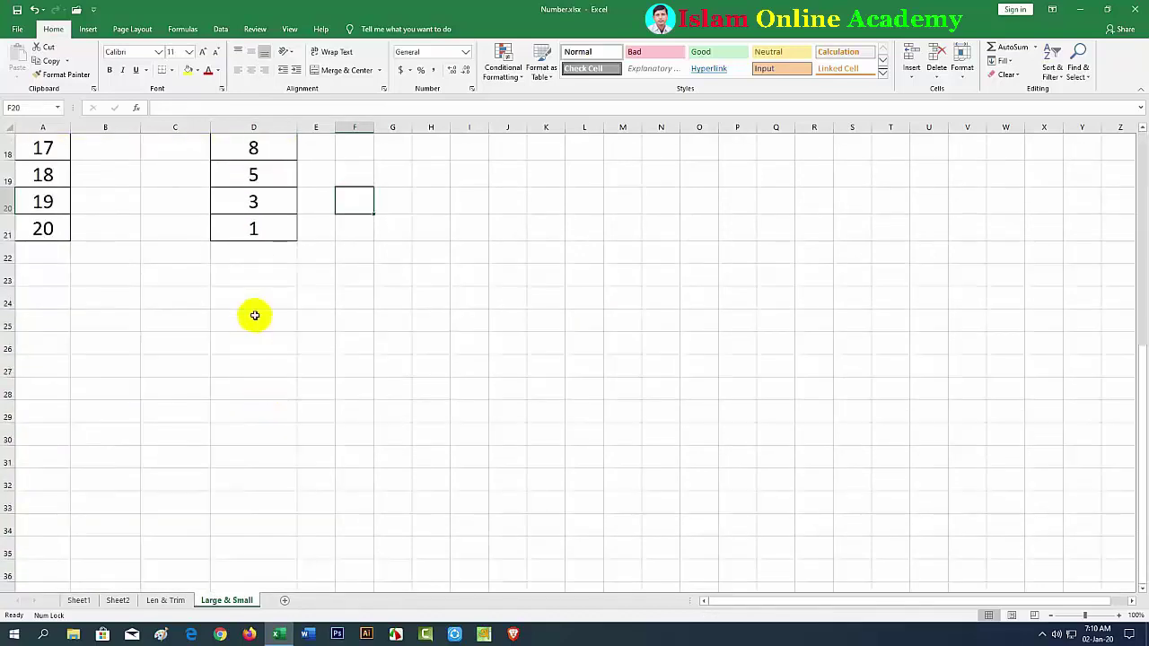
scroll(251, 315, up, 5)
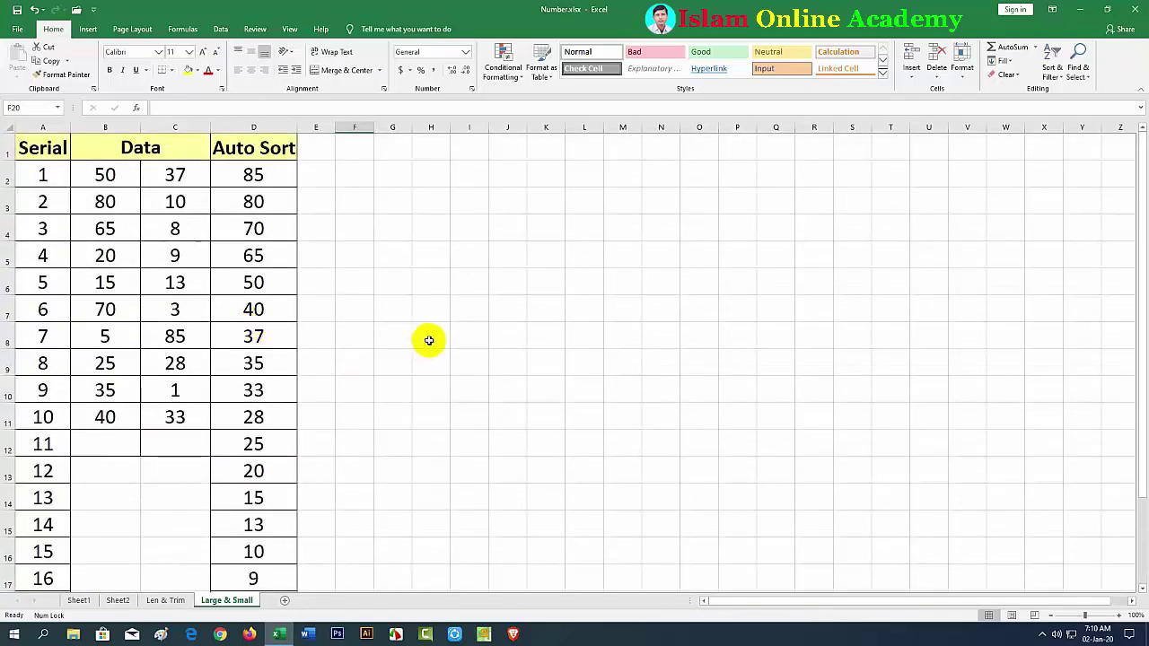